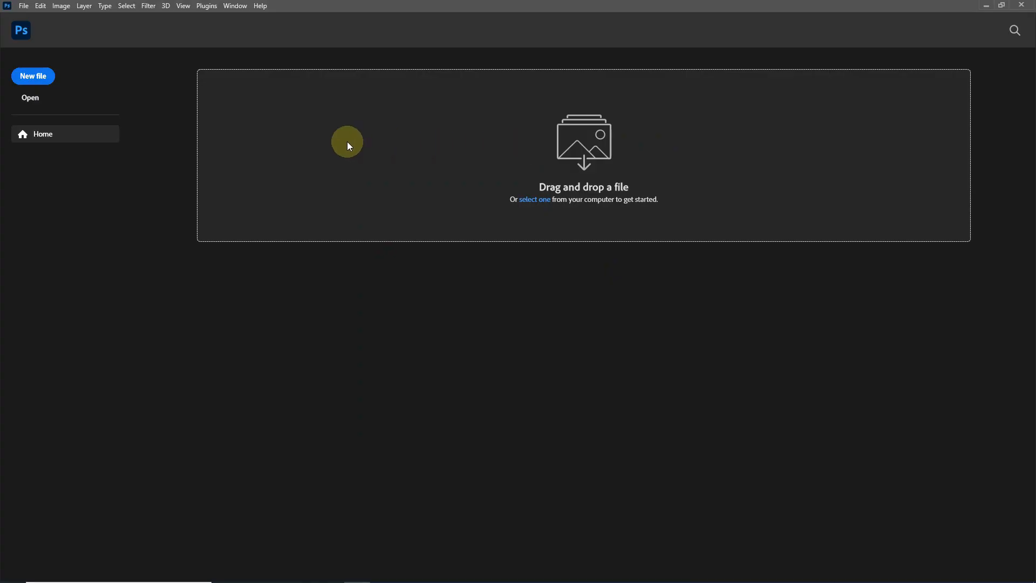
Create a new landscape document named Reflection, 1920 x 1080 pixels at 300 pixels/inch, with a white background.
left_click(40, 78)
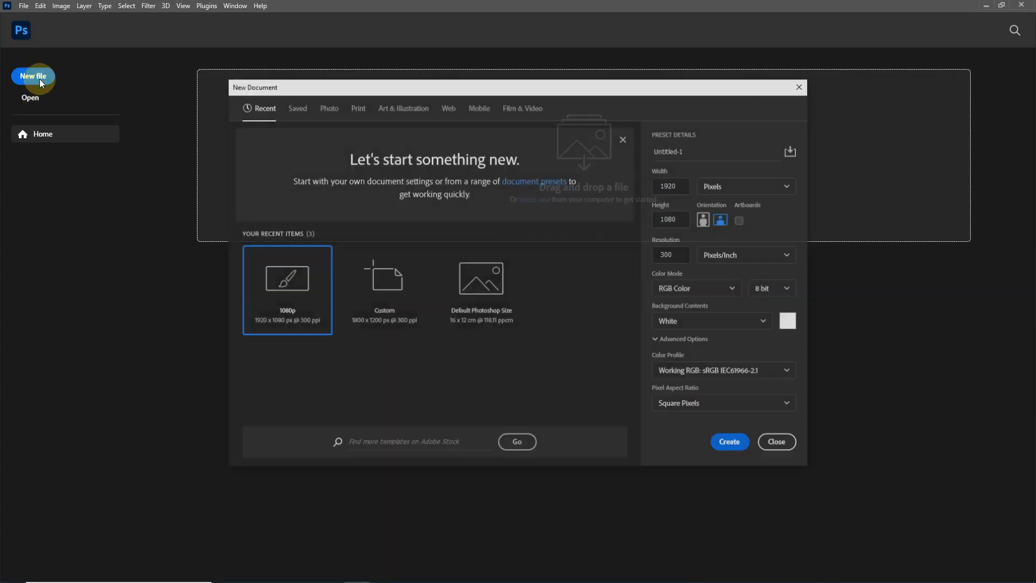
left_click(279, 295)
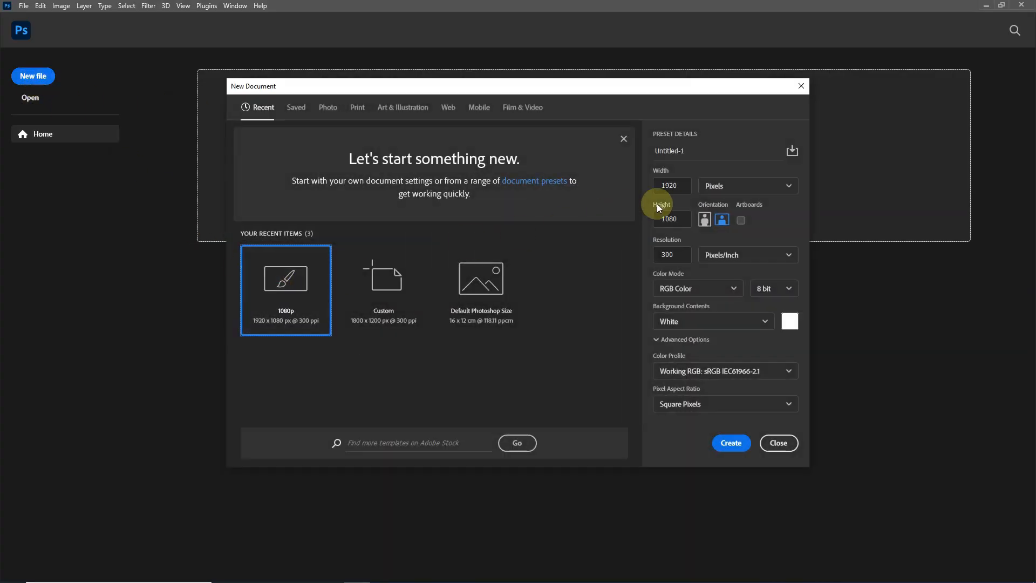
left_click(683, 184)
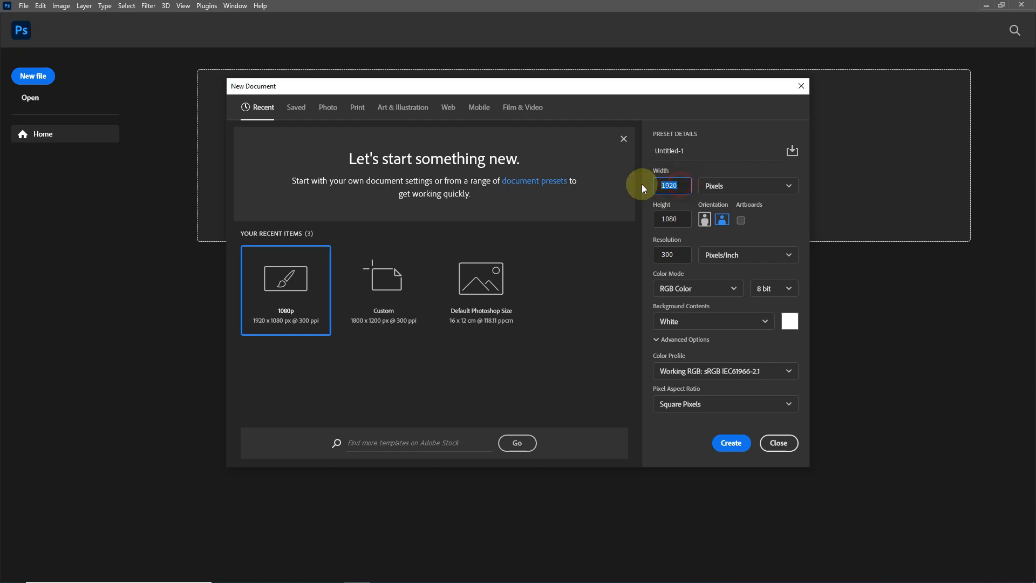
left_click_drag(678, 219, 652, 217)
left_click(721, 220)
left_click(681, 255)
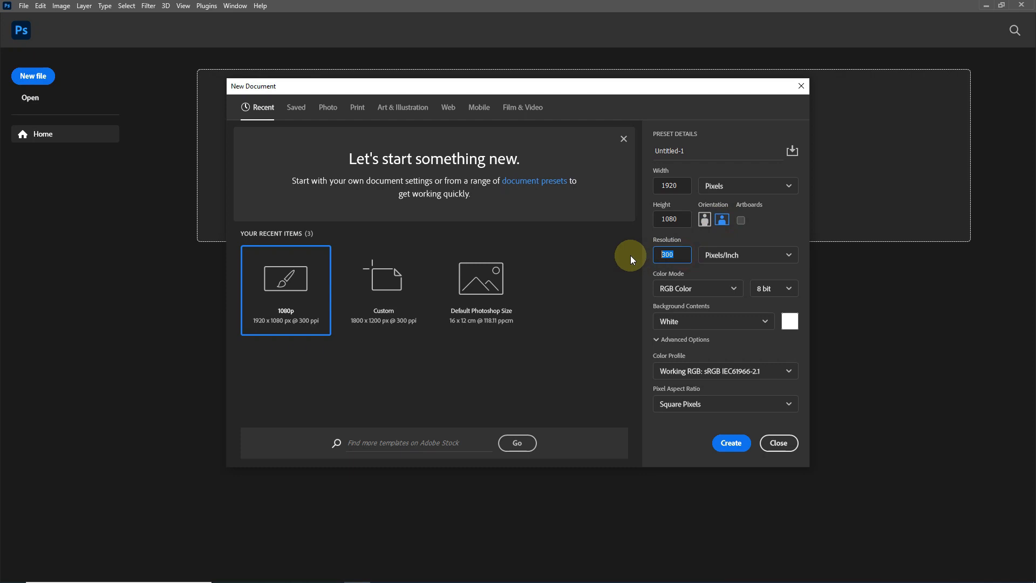
left_click(708, 153)
type("Reflection")
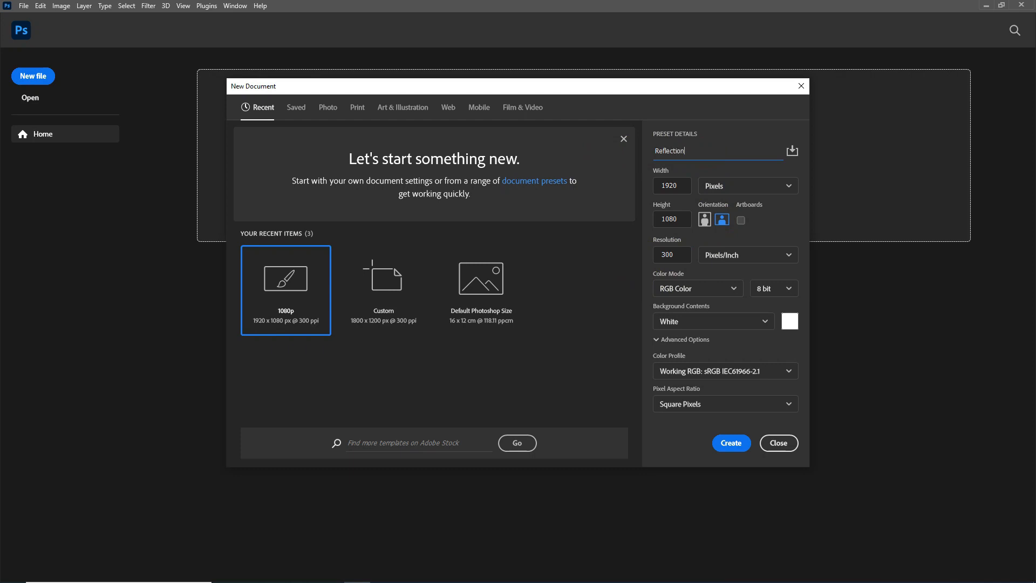
left_click(725, 450)
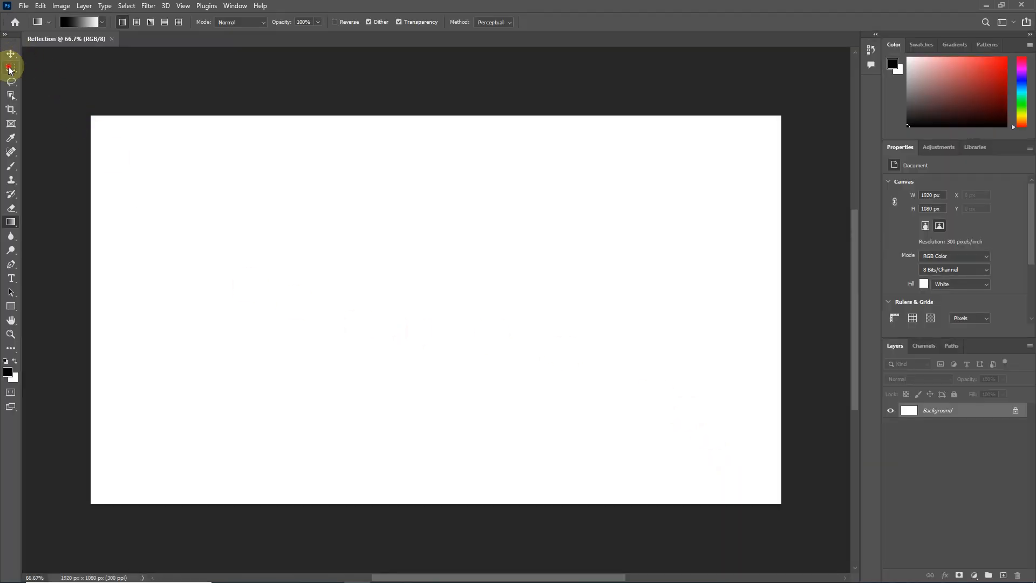
Select about the upper 60% of the canvas across its full width and add a Gradient fill layer there.
left_click(9, 69)
left_click(44, 69)
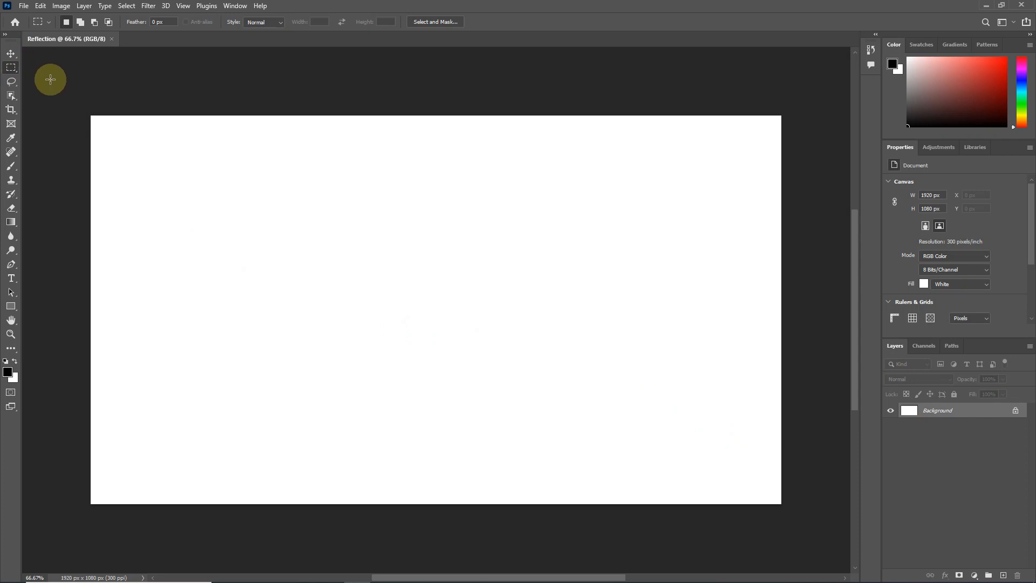
left_click_drag(69, 86, 817, 343)
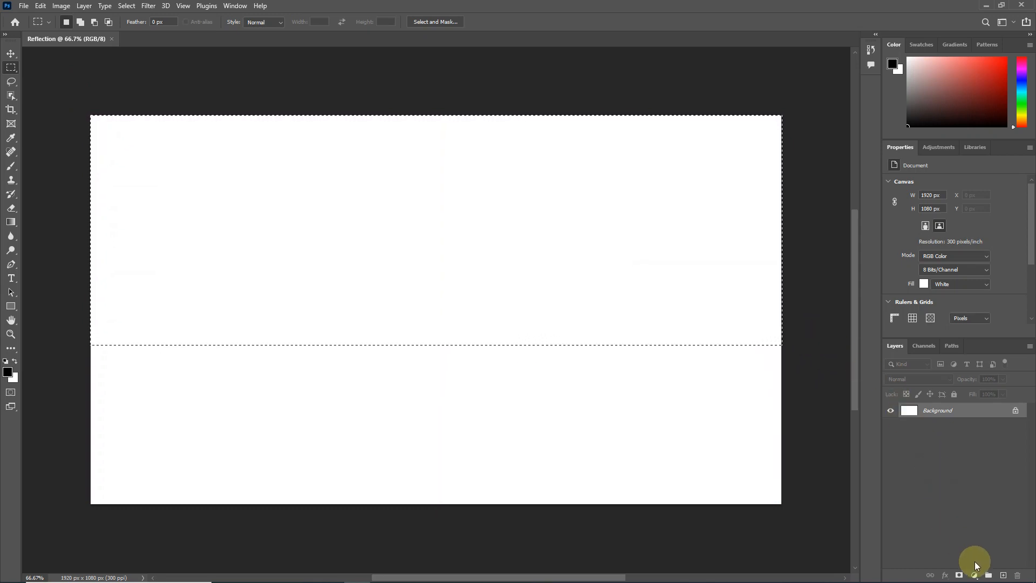
left_click(974, 575)
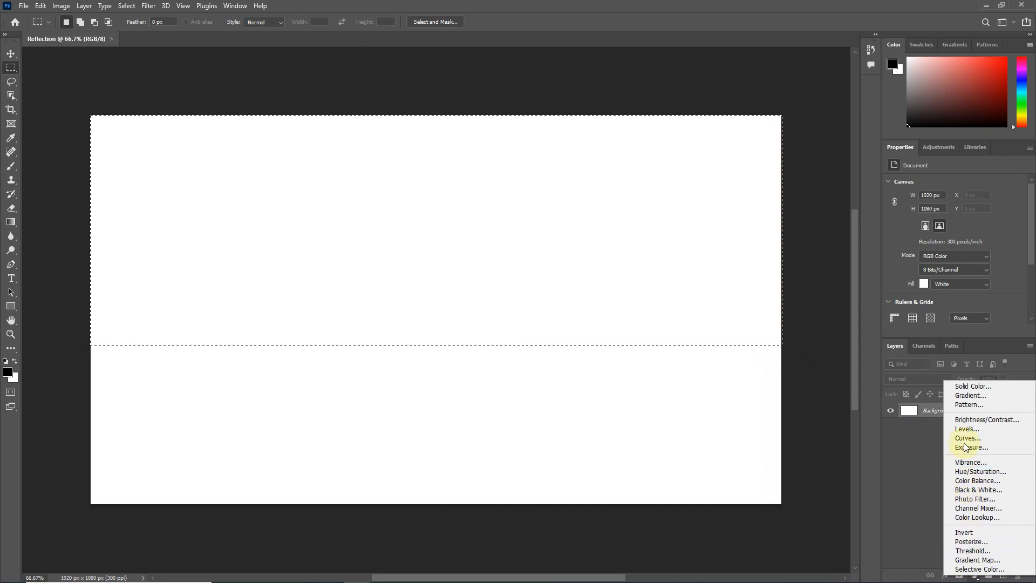
left_click(959, 395)
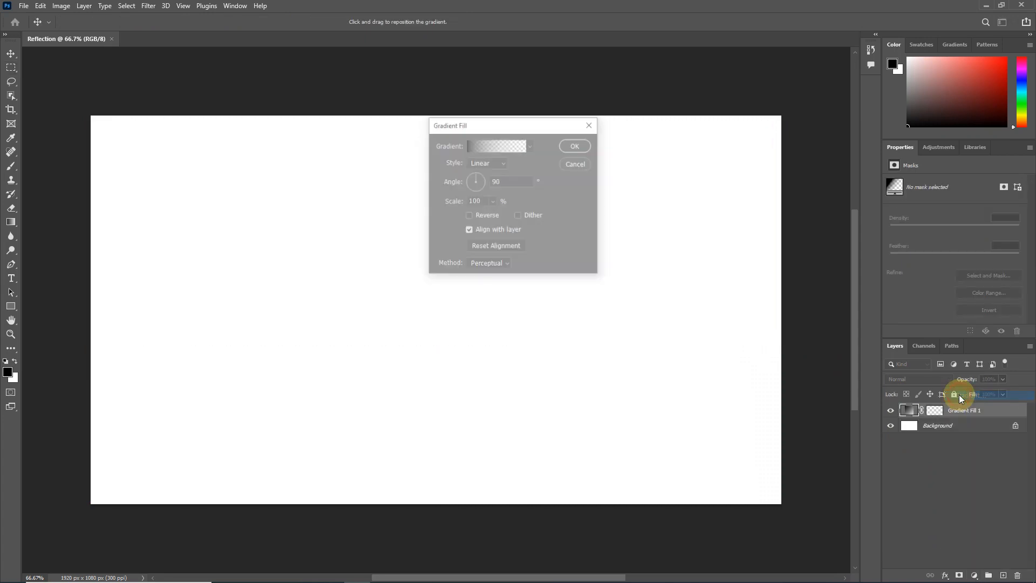
Set the starting color stop of the upper area's gradient to dark blue #005270.
left_click(488, 148)
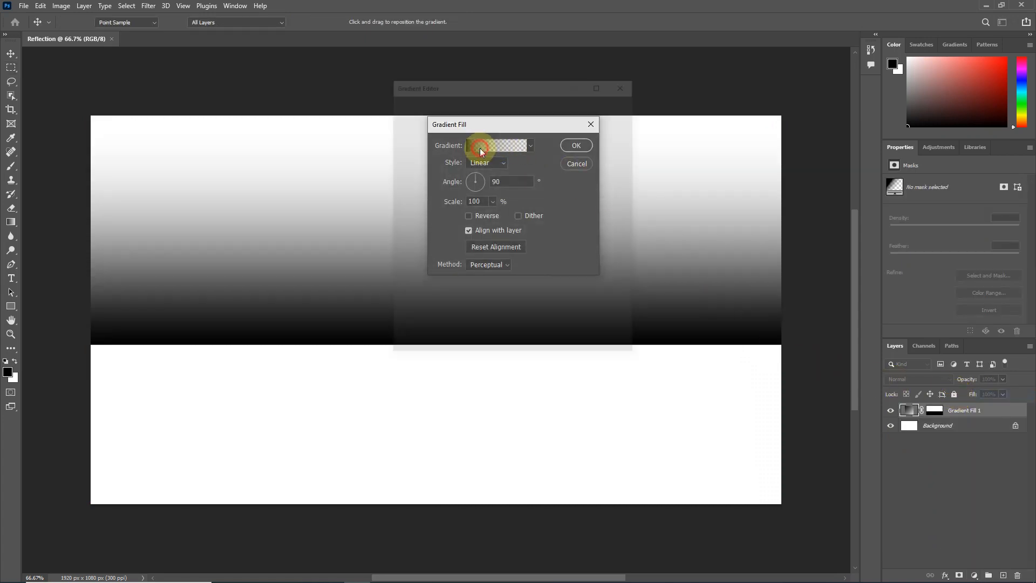
left_click(404, 282)
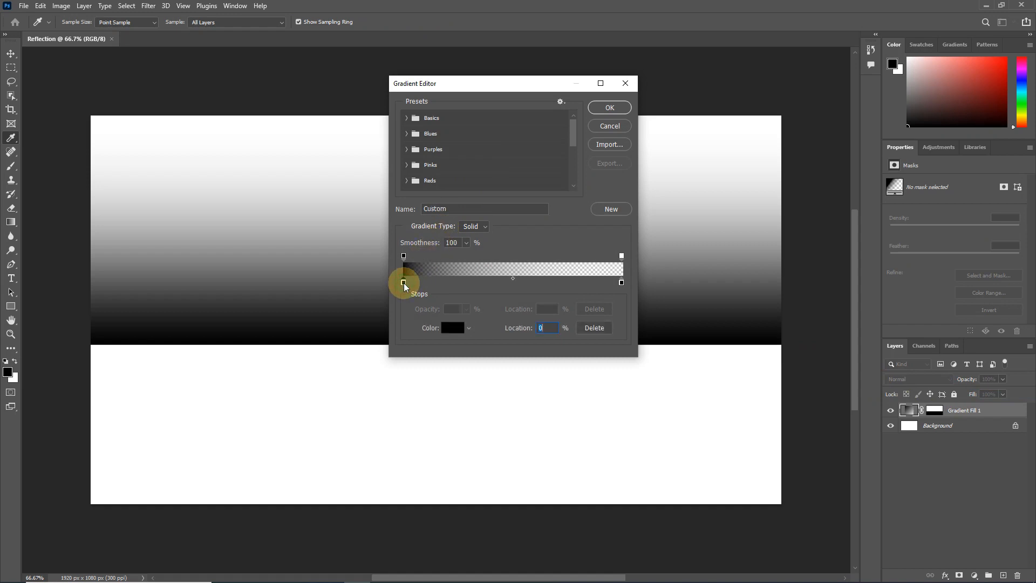
left_click(446, 331)
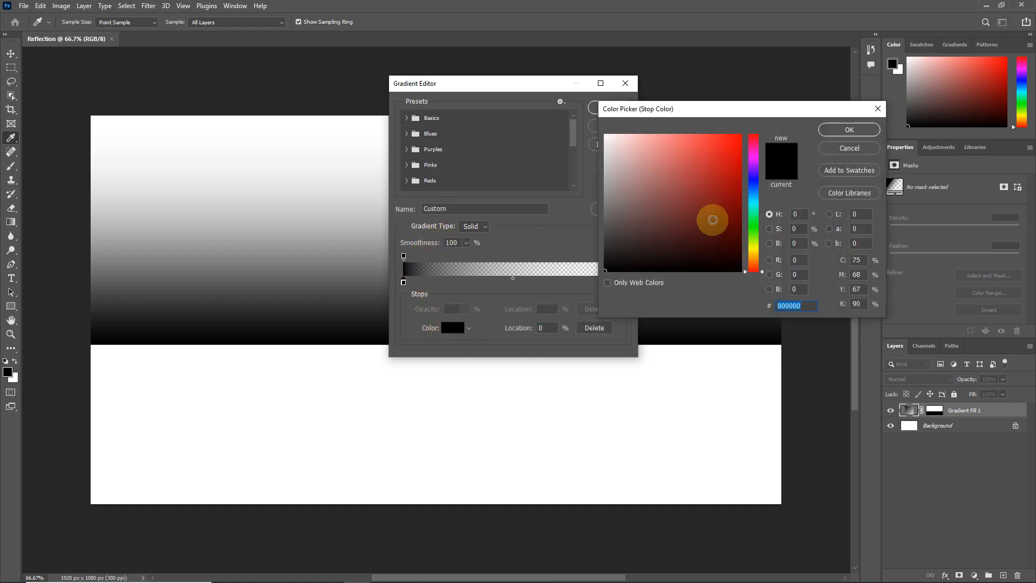
left_click(754, 201)
mouse_move(754, 200)
left_mouse_down()
mouse_move(752, 192)
mouse_move(687, 216)
mouse_move(729, 229)
mouse_move(724, 135)
mouse_move(746, 211)
mouse_move(758, 200)
left_mouse_up()
left_click(734, 214)
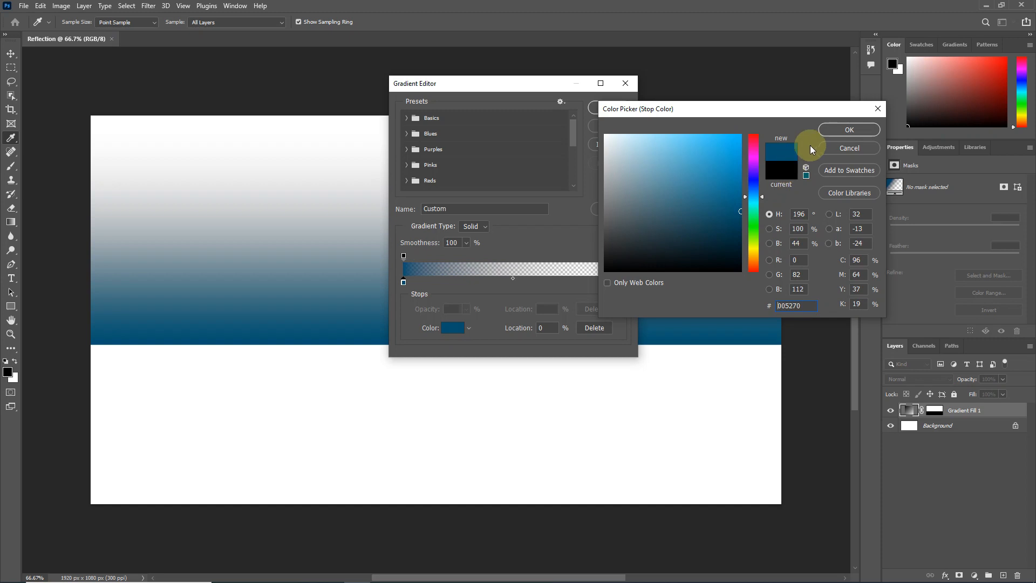
left_click(836, 131)
Set the ending color stop of the upper gradient to a brighter blue, #047ba8.
left_click(621, 283)
left_click(441, 328)
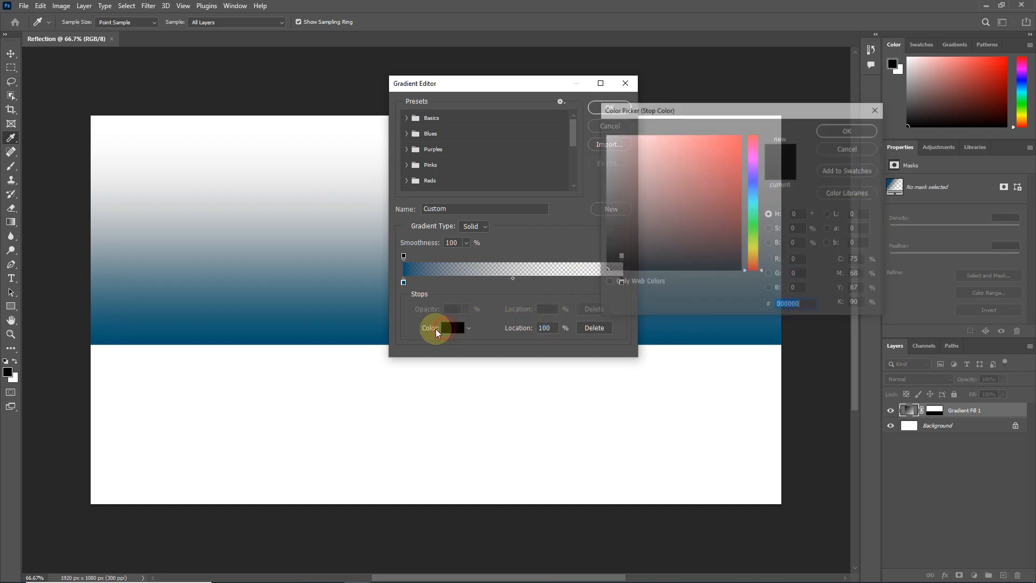
left_click(347, 328)
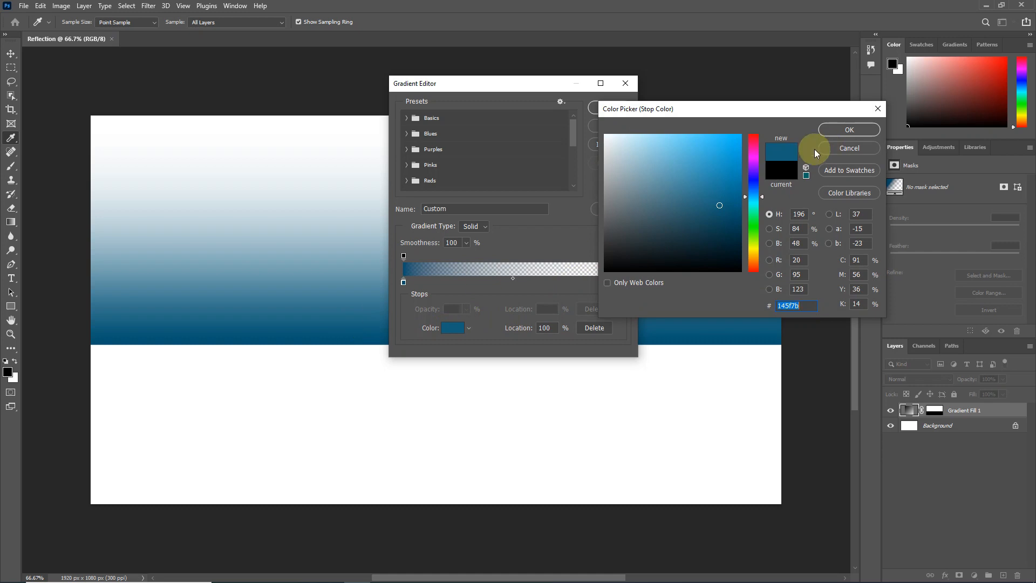
mouse_move(721, 205)
left_mouse_down()
mouse_move(711, 175)
mouse_move(738, 180)
left_mouse_up()
left_click(845, 142)
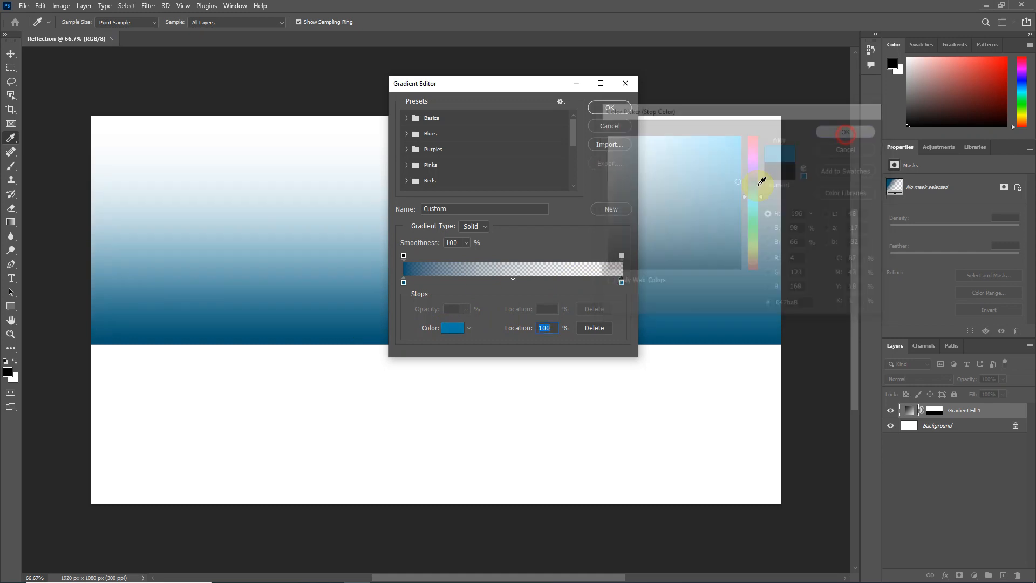
Set the upper gradient's ending opacity stop to 48% and apply the gradient fill.
left_click(622, 257)
left_click_drag(468, 314, 485, 321)
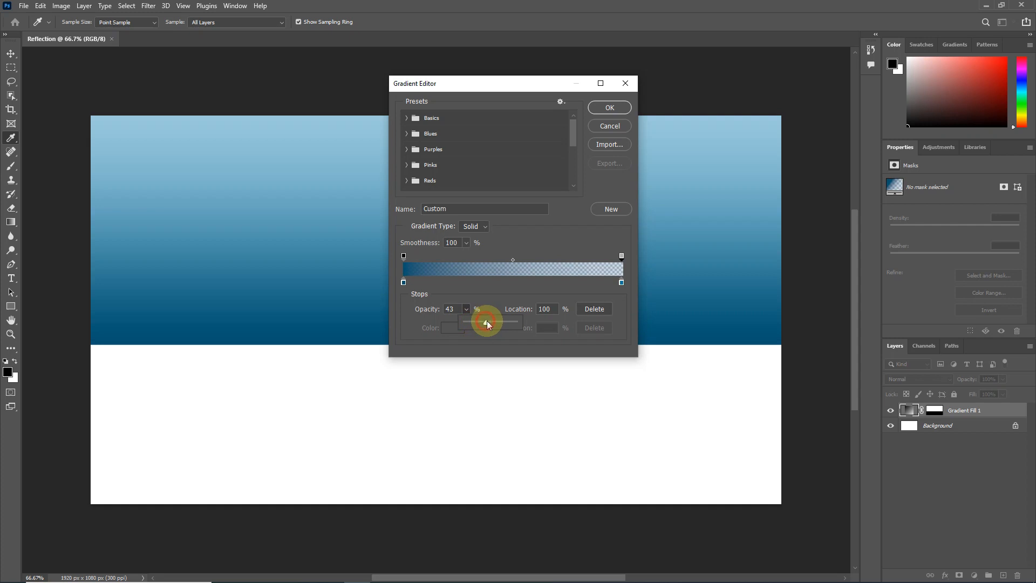
left_click_drag(489, 323, 491, 323)
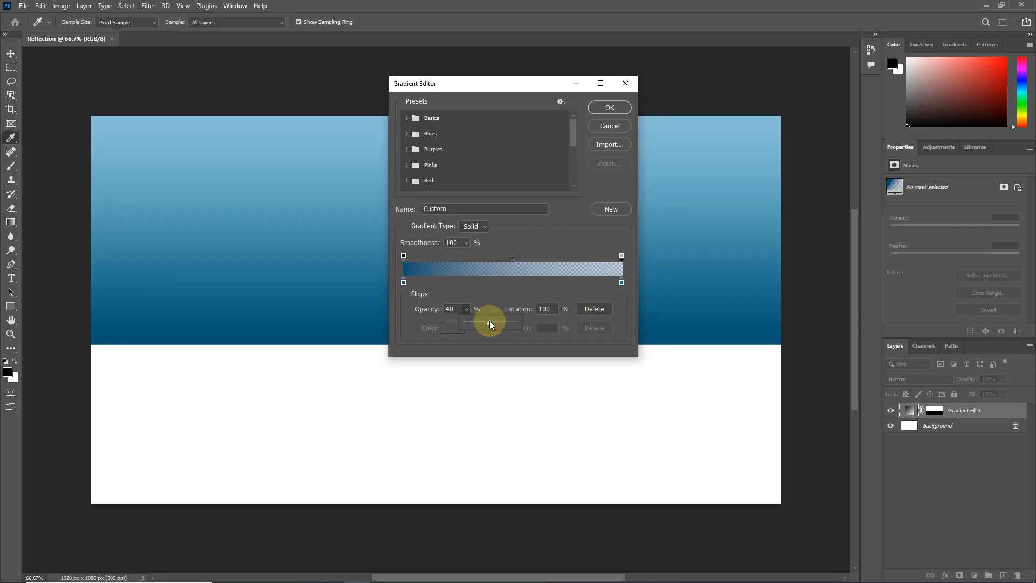
left_click(609, 108)
left_click(577, 145)
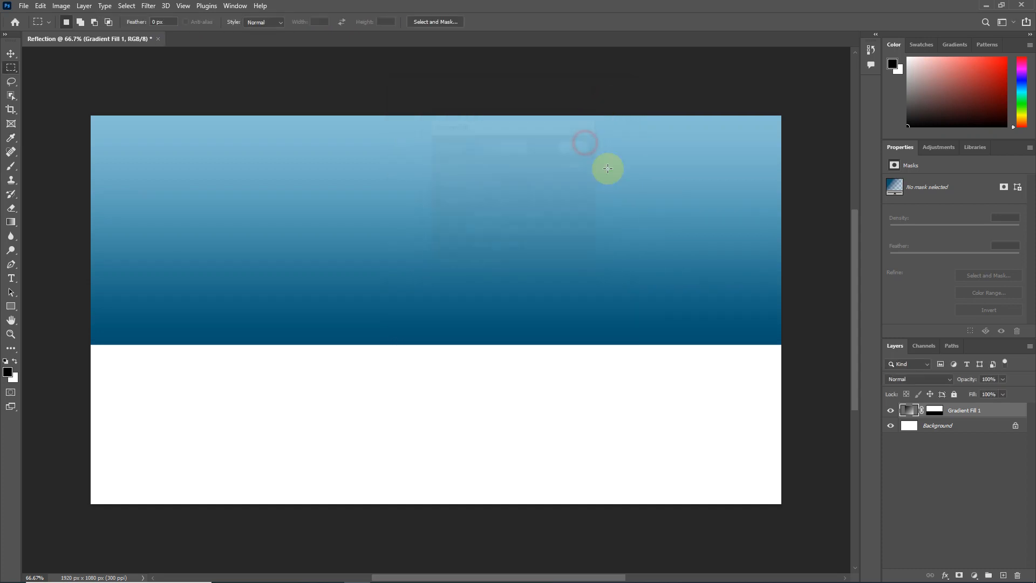
Add a reversed Gradient fill layer to the lower area, using the inverse of the first gradient layer's mask as the selection.
left_click(932, 415, "ctrl")
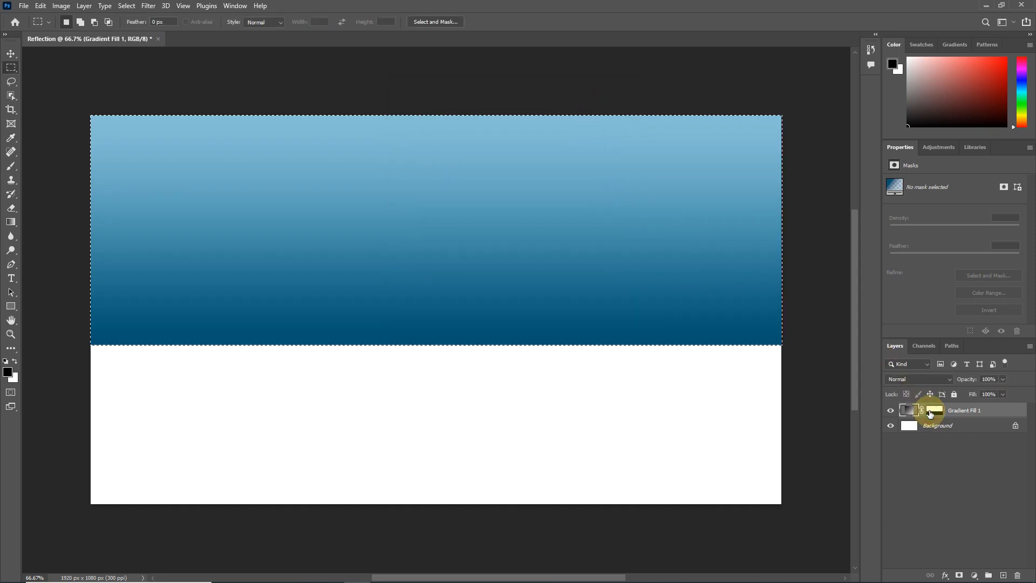
right_click(660, 310)
left_click(679, 326)
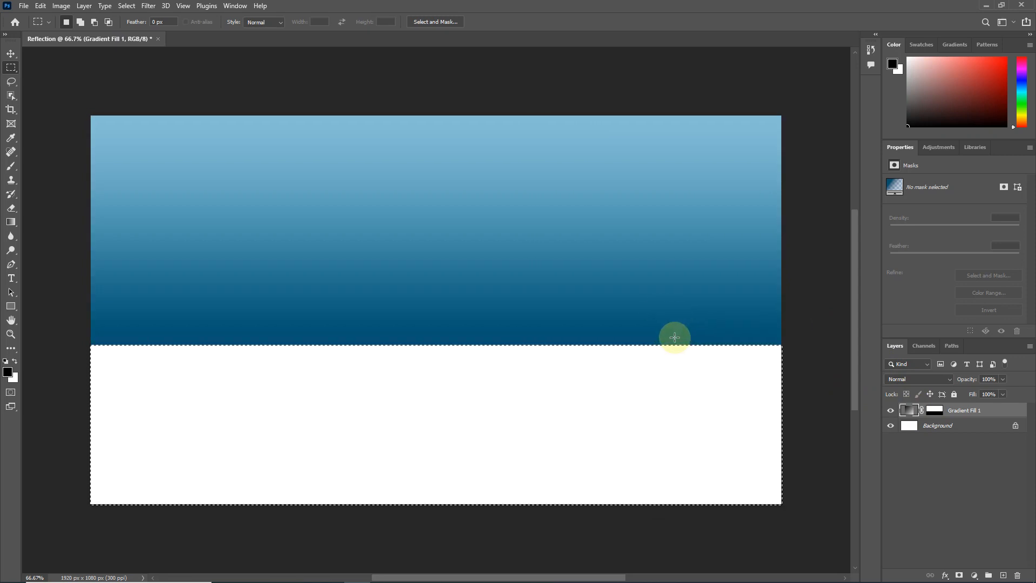
left_click(975, 576)
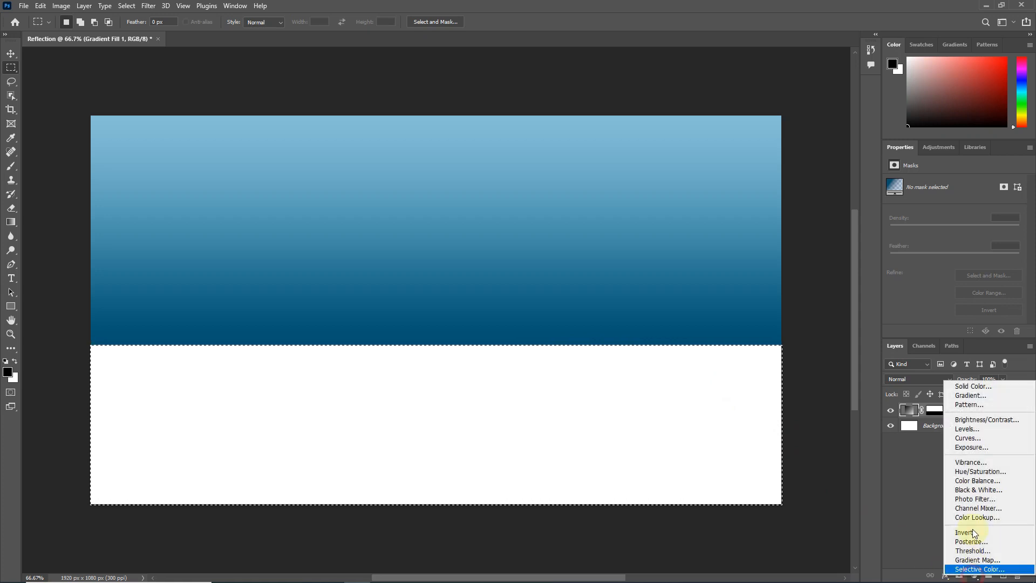
left_click(966, 397)
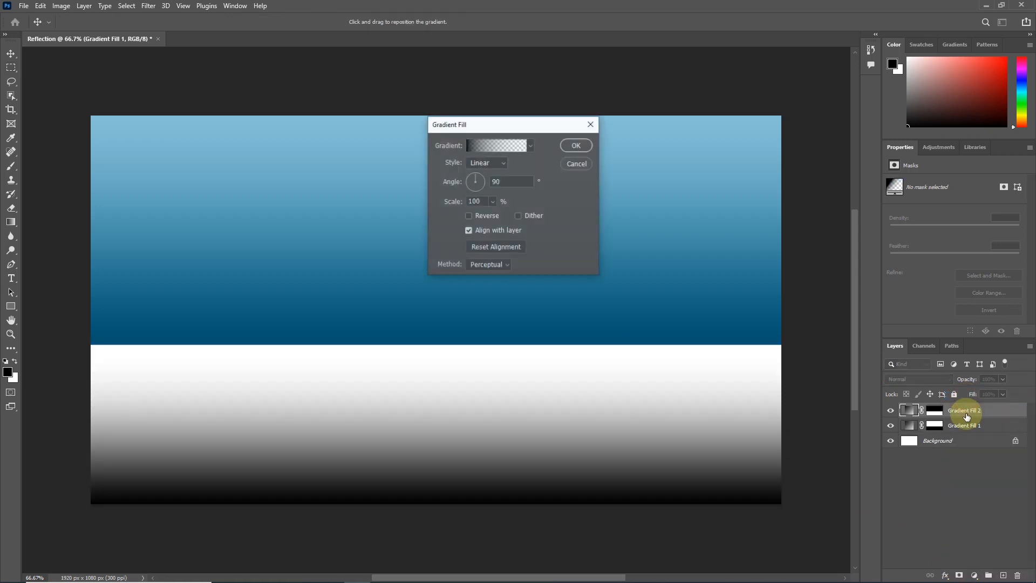
left_click(469, 216)
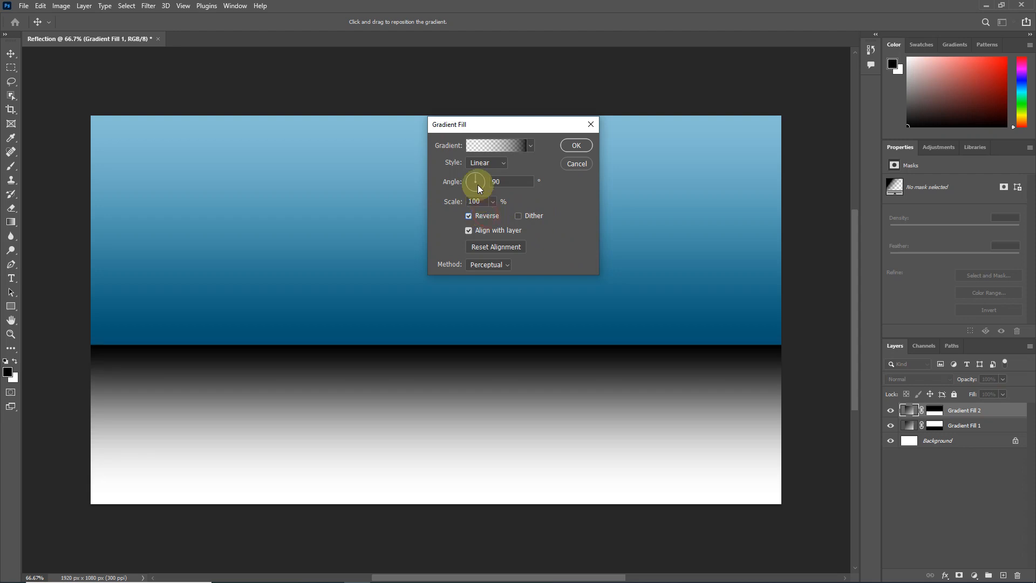
Set the starting color stop of the lower area's gradient to dark blue #014d69, sampling the upper gradient's dark edge first.
left_click(471, 149)
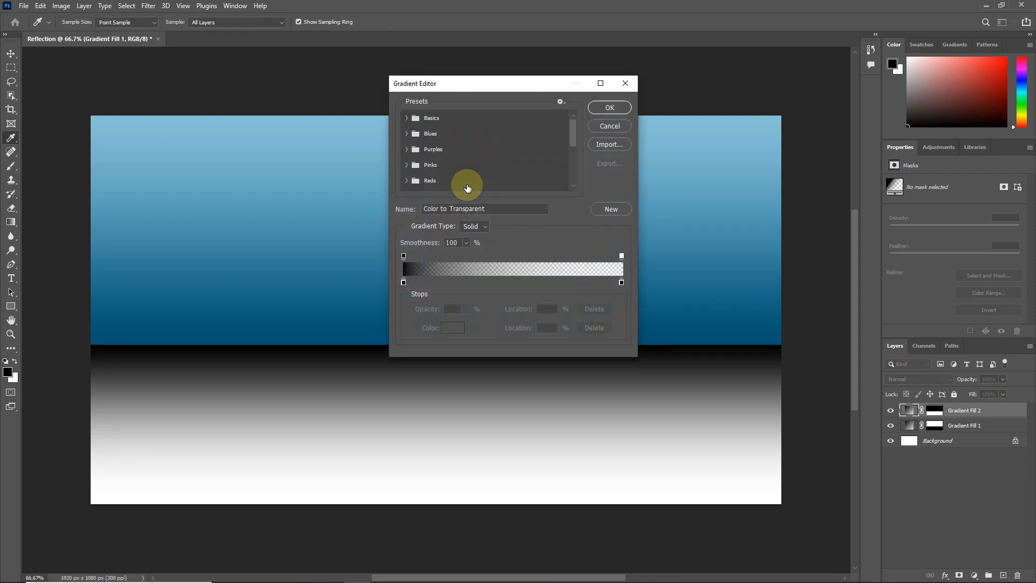
left_click(404, 282)
left_click(365, 327)
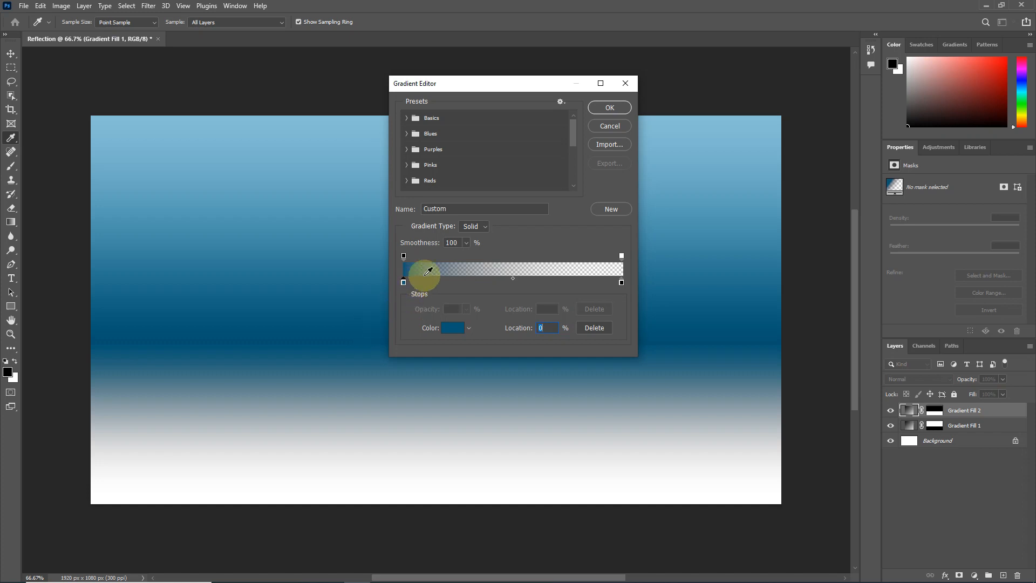
left_click(449, 330)
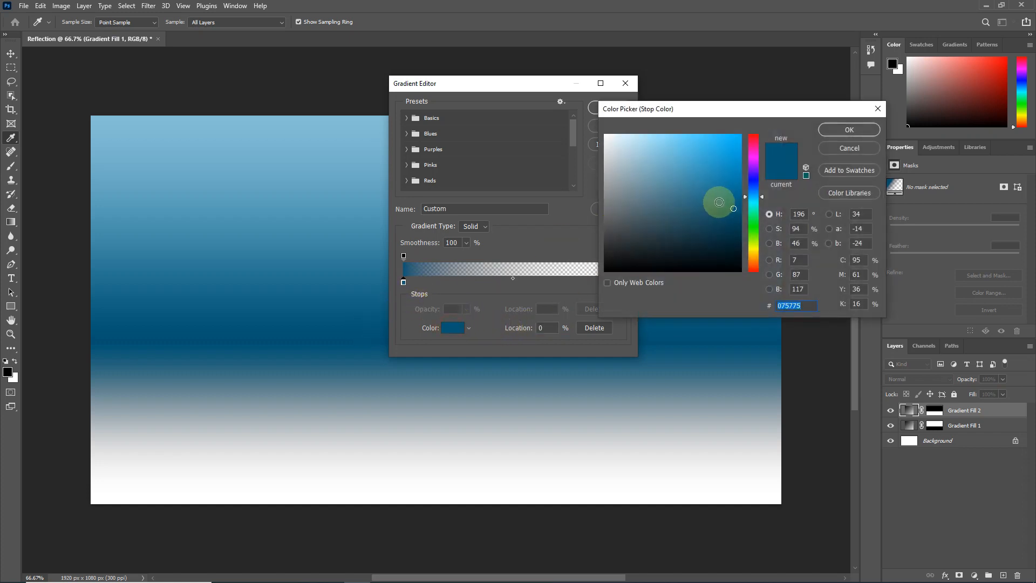
left_click_drag(736, 211, 741, 214)
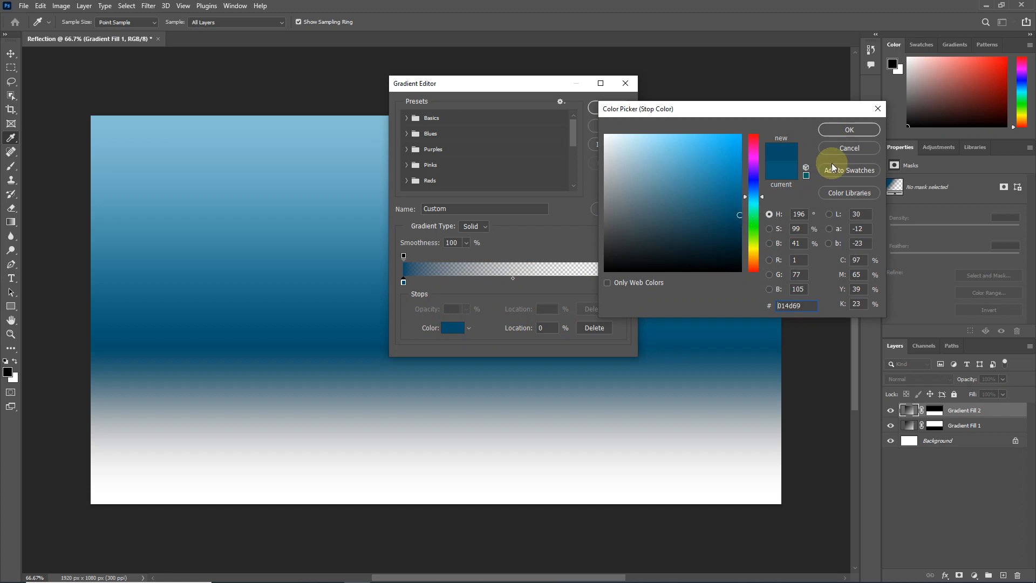
left_click(849, 130)
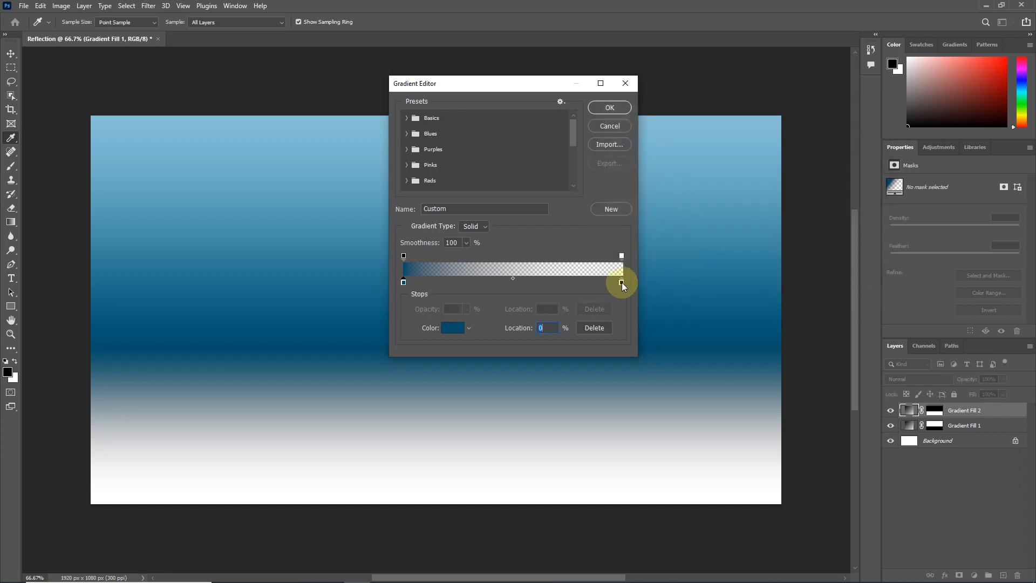
Set the ending color stop of the lower gradient to a brighter blue, #0081b2.
left_click(621, 283)
left_click(454, 330)
left_click(336, 351)
mouse_move(696, 205)
left_mouse_down()
mouse_move(734, 204)
mouse_move(730, 180)
mouse_move(740, 176)
left_mouse_up()
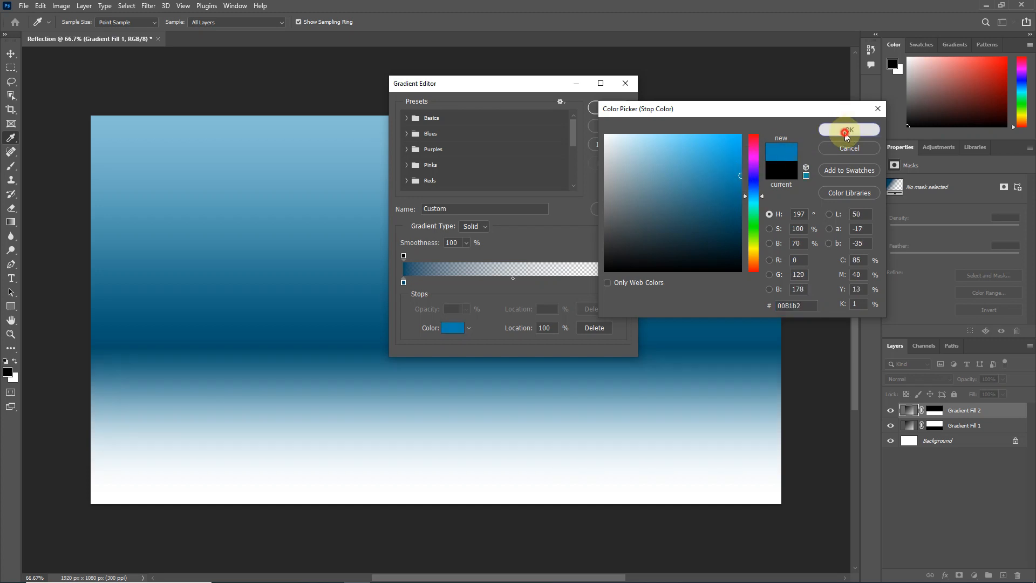
left_click(846, 128)
Set the lower gradient's ending opacity stop to 35% and accept the edited gradient.
left_click(622, 258)
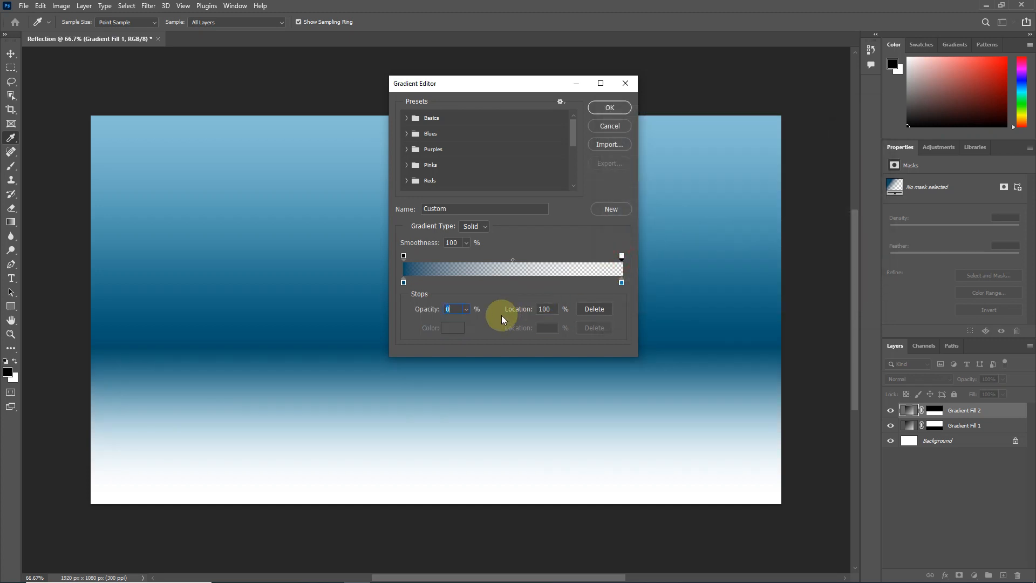
left_click(467, 310)
left_click_drag(464, 321, 487, 321)
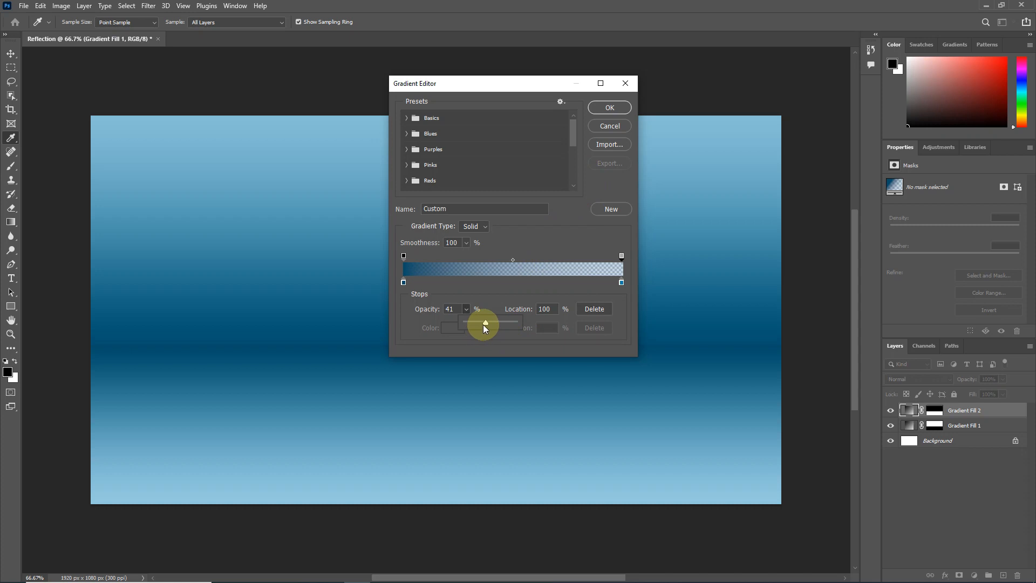
left_click_drag(483, 322, 487, 321)
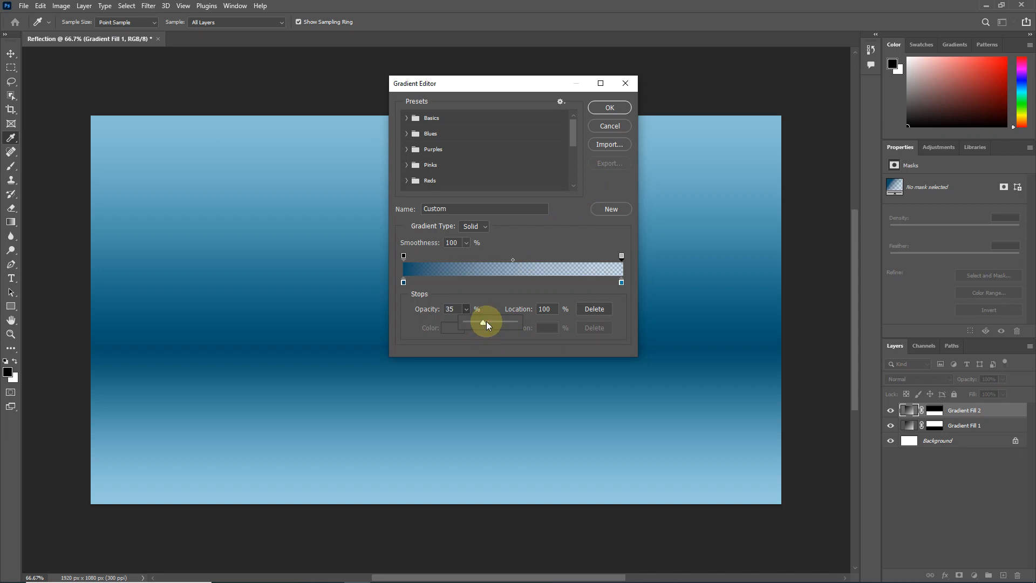
left_click(609, 107)
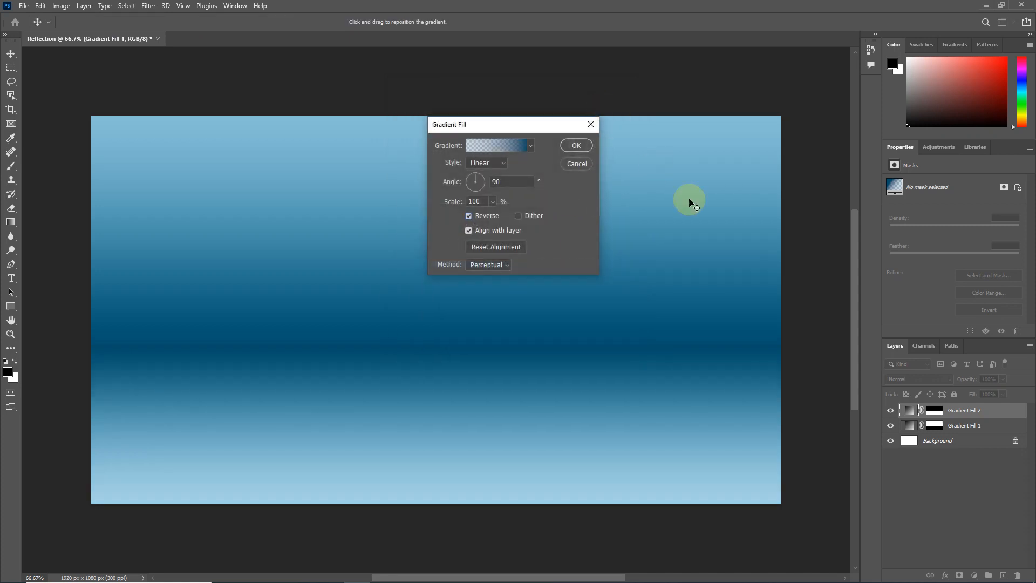
Accept the lower gradient fill and place the beer-1669275 image from Downloads as a linked file.
left_click(576, 145)
left_click(27, 7)
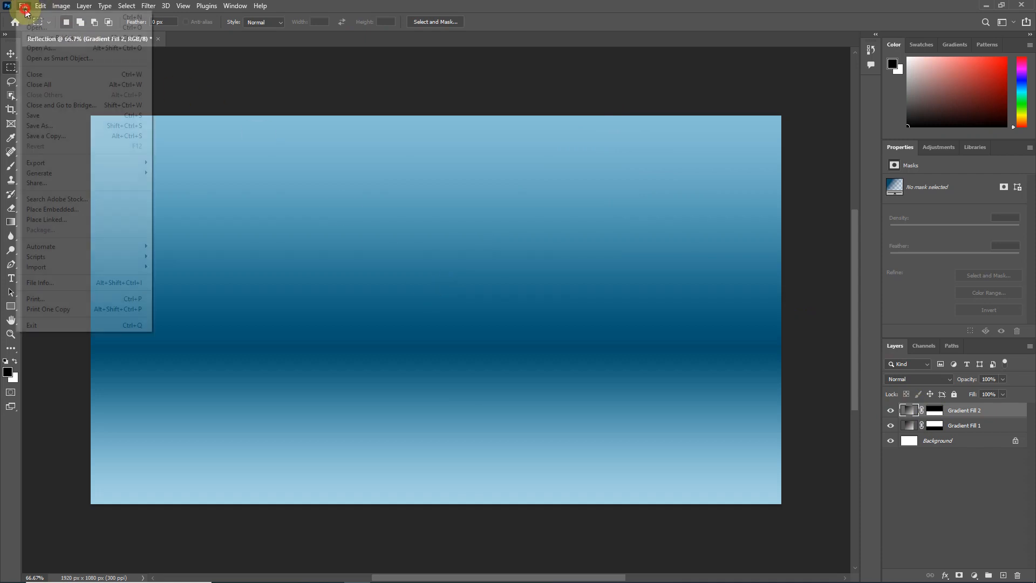
left_click(50, 220)
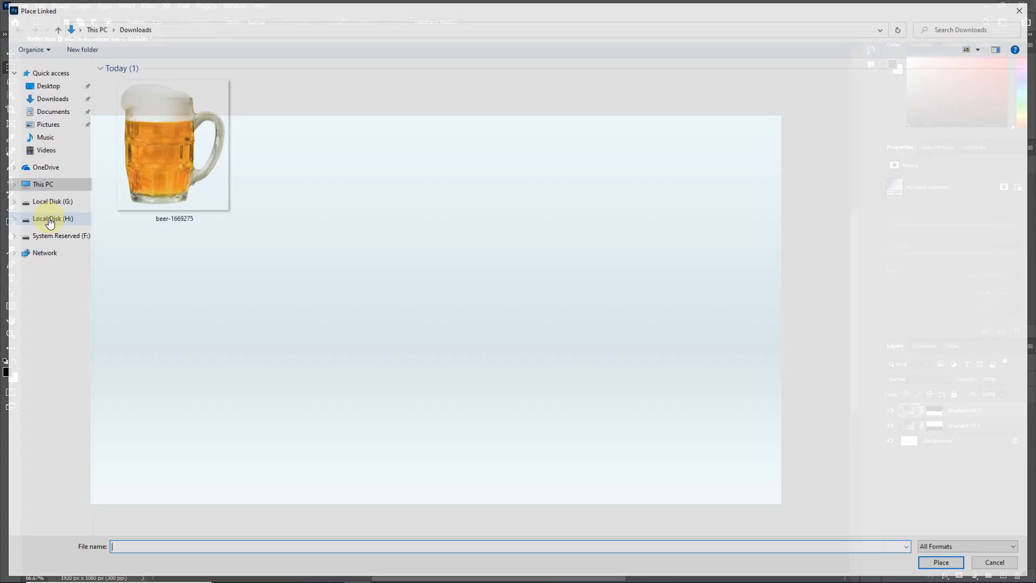
left_click(164, 151)
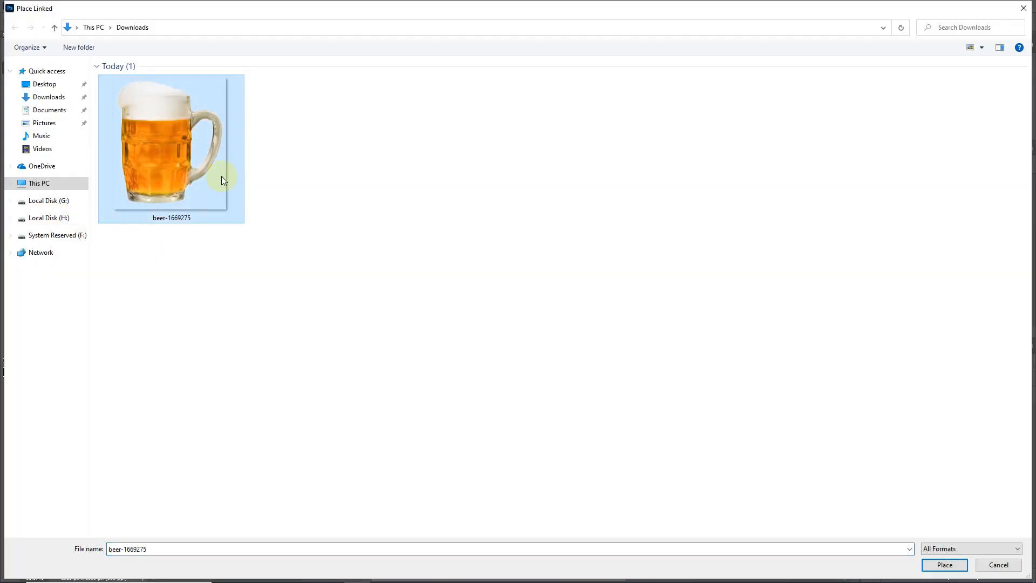
left_click(944, 565)
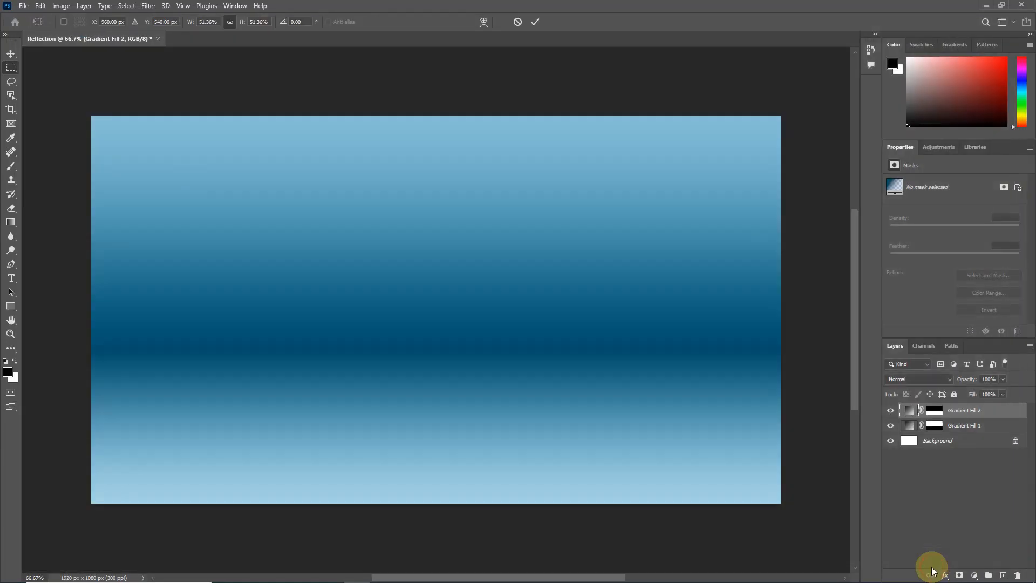
Scale the placed mug to about 386 x 449 px, centered horizontally with its base below the horizon, and commit the placement.
left_click_drag(440, 116, 437, 332)
left_click_drag(433, 384, 433, 300)
left_click_drag(436, 201, 440, 232)
left_click_drag(442, 324, 440, 299)
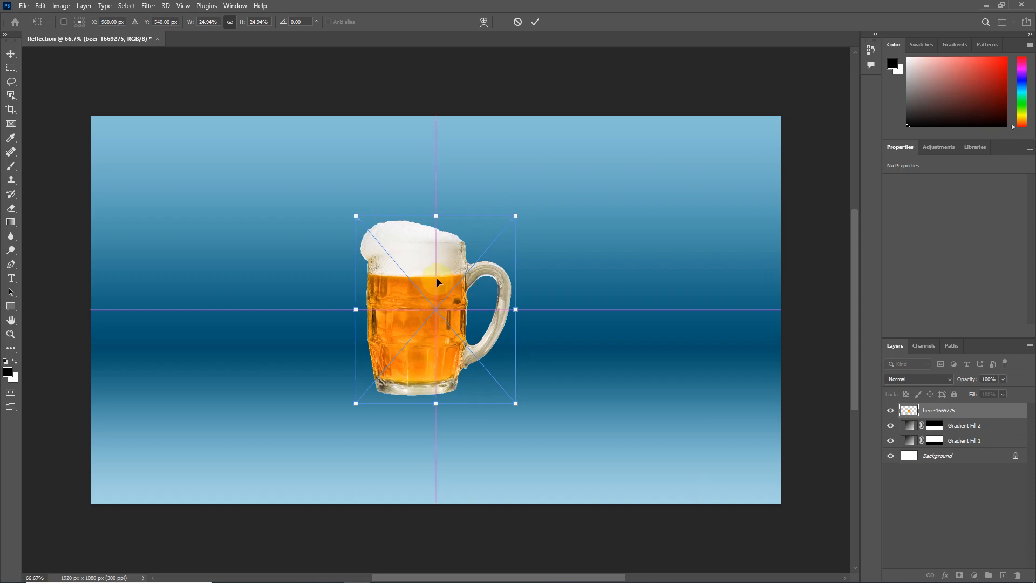
left_click_drag(436, 215, 436, 230)
left_click_drag(436, 336, 436, 331)
left_click(534, 34)
left_click(457, 259)
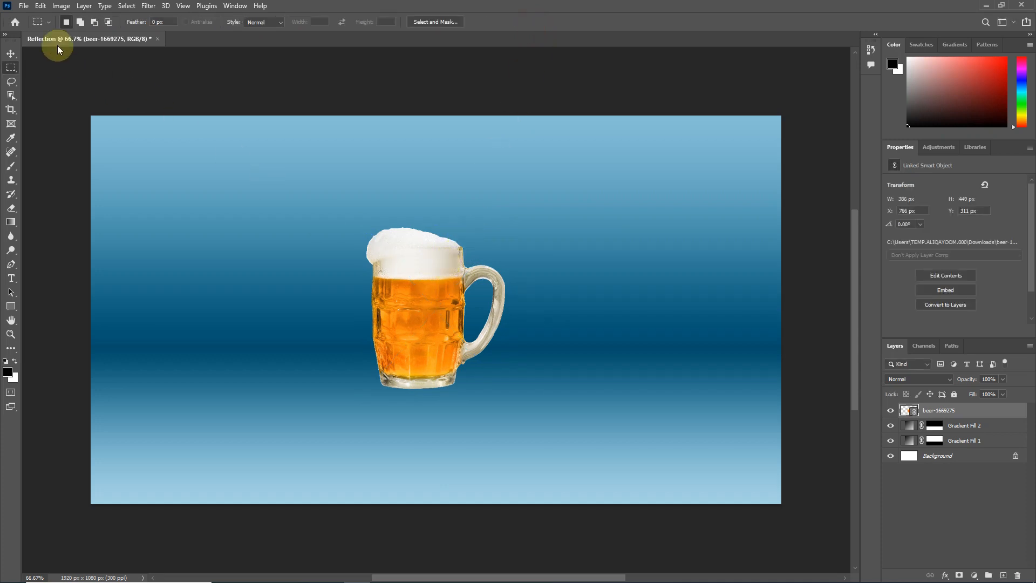
Duplicate the beer mug layer.
left_click(14, 53)
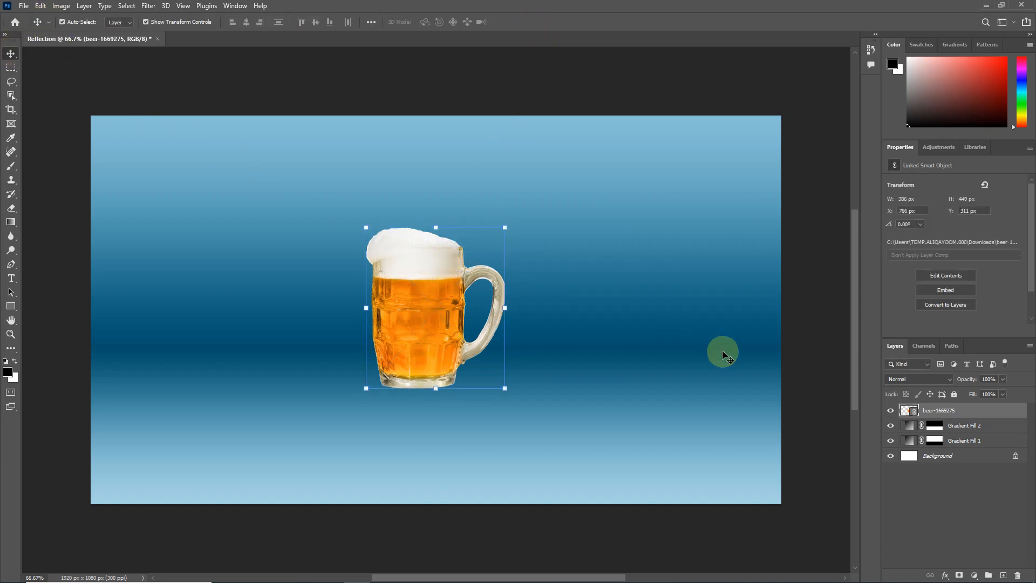
left_click(961, 416)
left_click_drag(961, 414, 1003, 573)
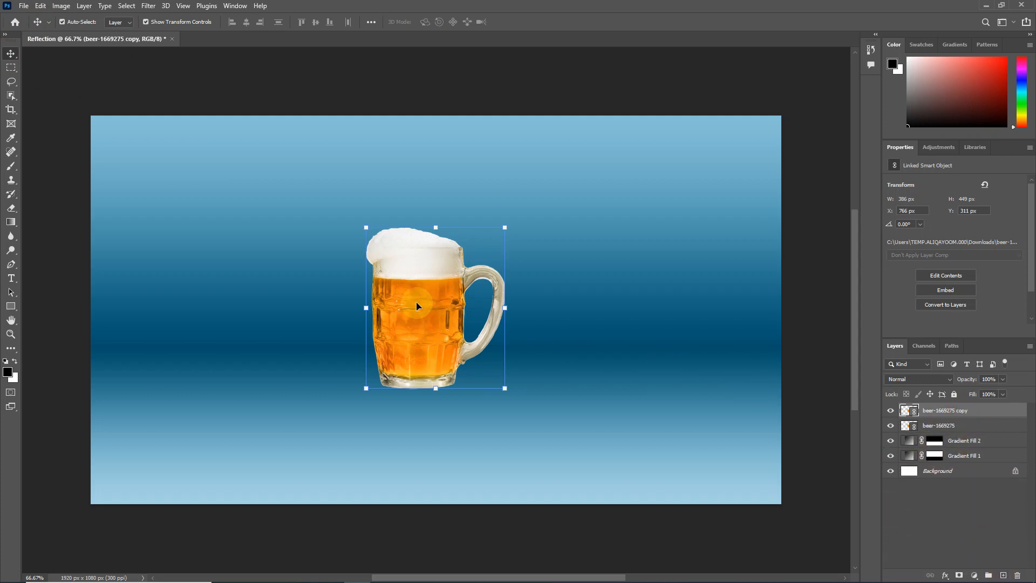
Flip the mug copy vertically and move it directly below the original so that their bases meet.
left_click(40, 5)
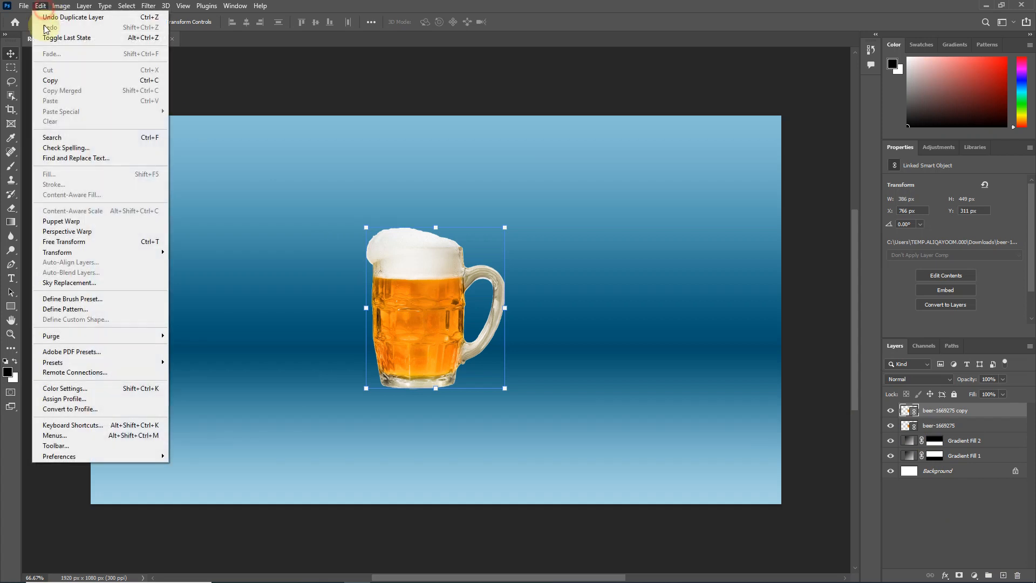
mouse_move(82, 253)
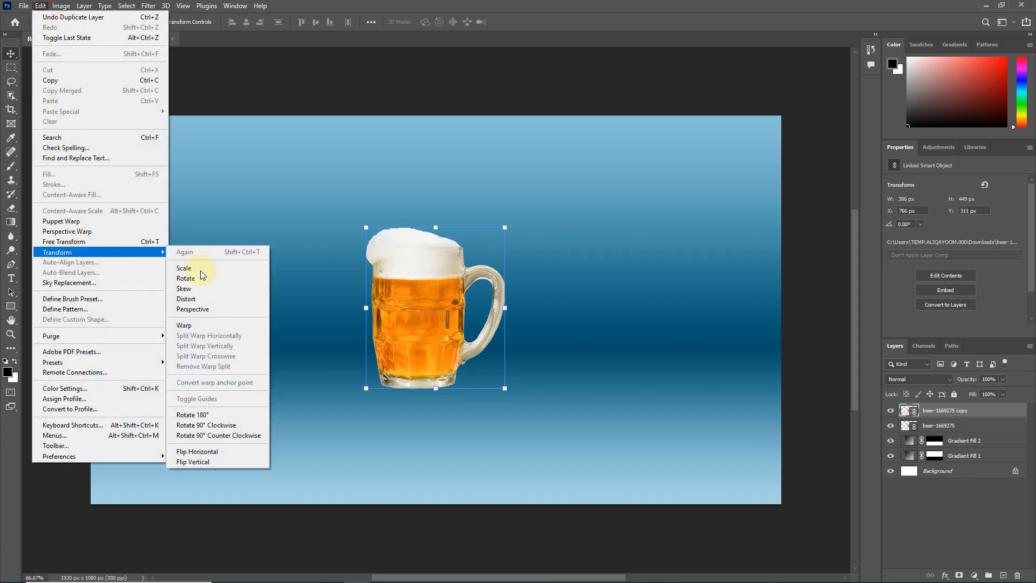
left_click(223, 463)
left_click_drag(428, 304, 431, 461)
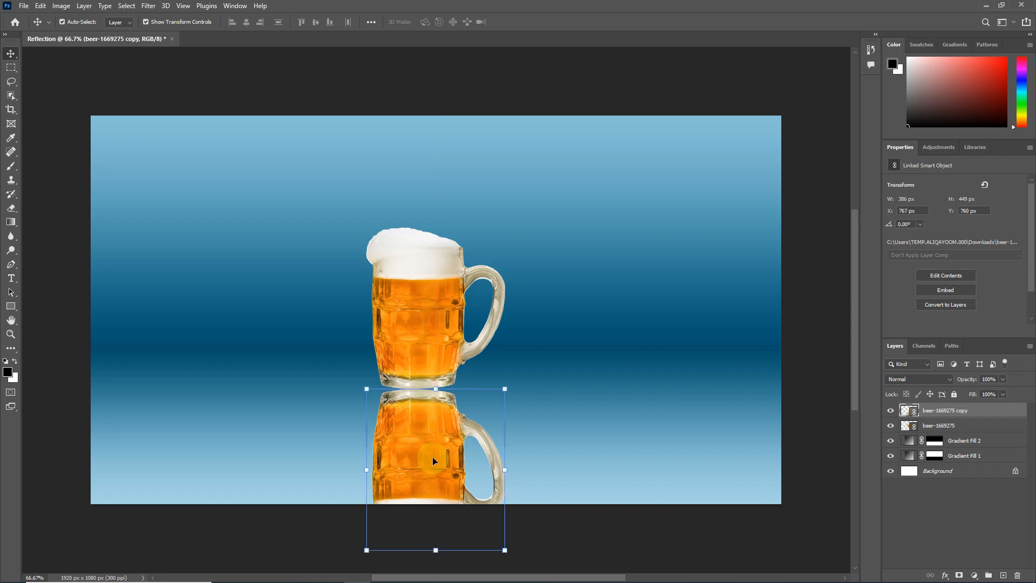
Create a new empty layer and place it directly beneath the original mug layer.
left_click(949, 427)
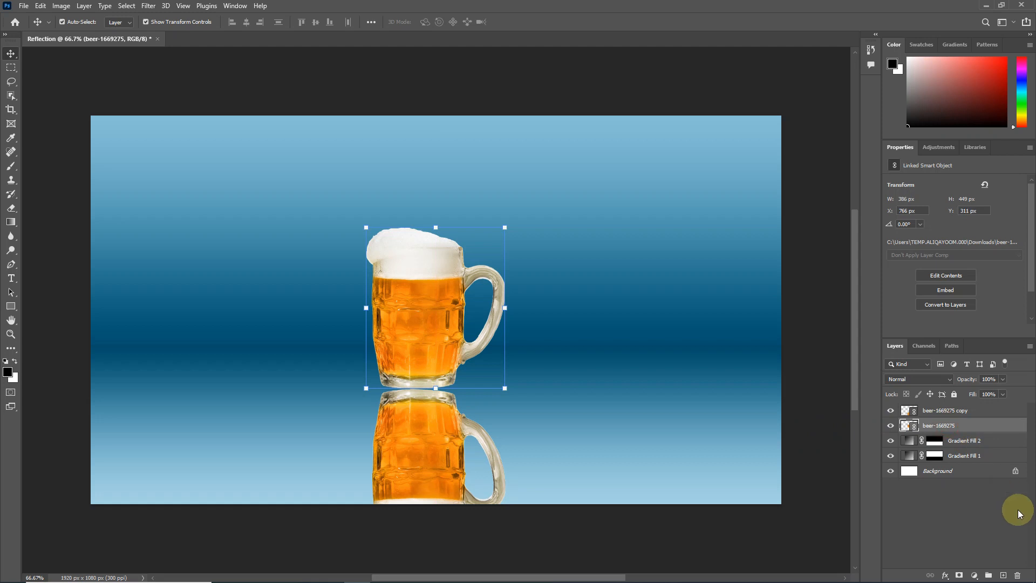
left_click(1005, 577)
left_click_drag(947, 429, 945, 444)
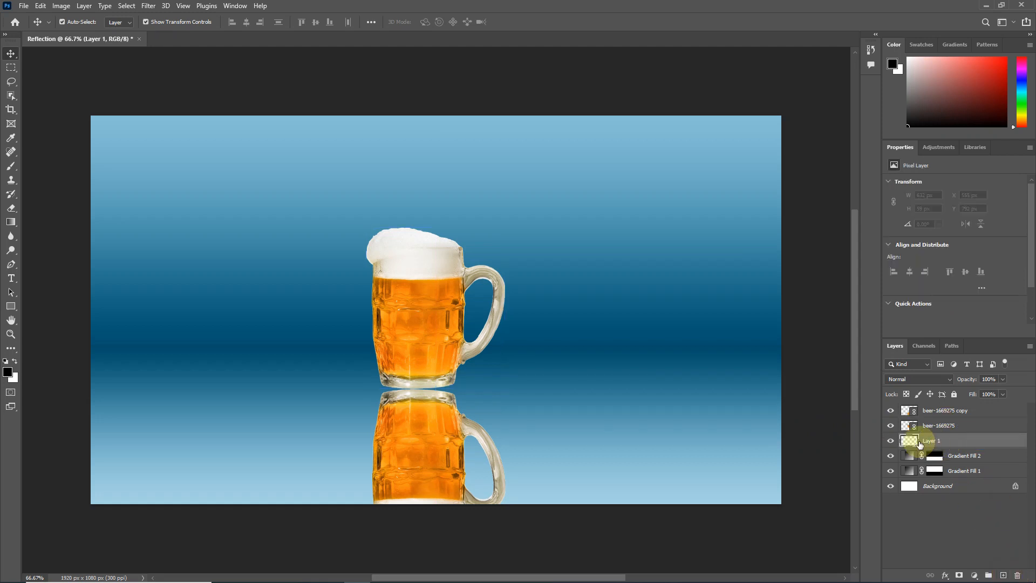
Paint one large soft black brush spot, 700 px in size, on the new layer beside the mug.
left_click_drag(11, 165, 41, 166)
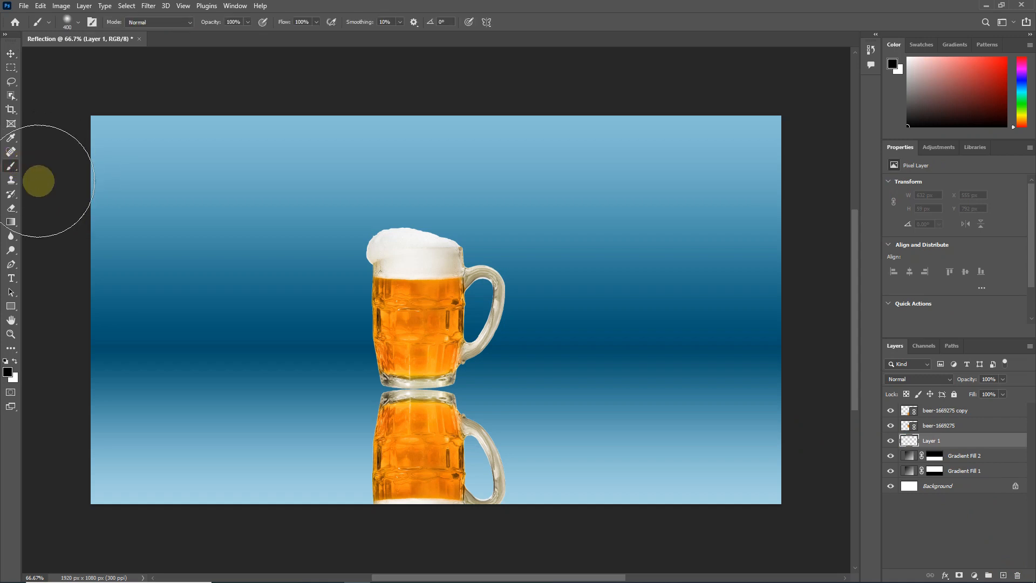
left_click(8, 376)
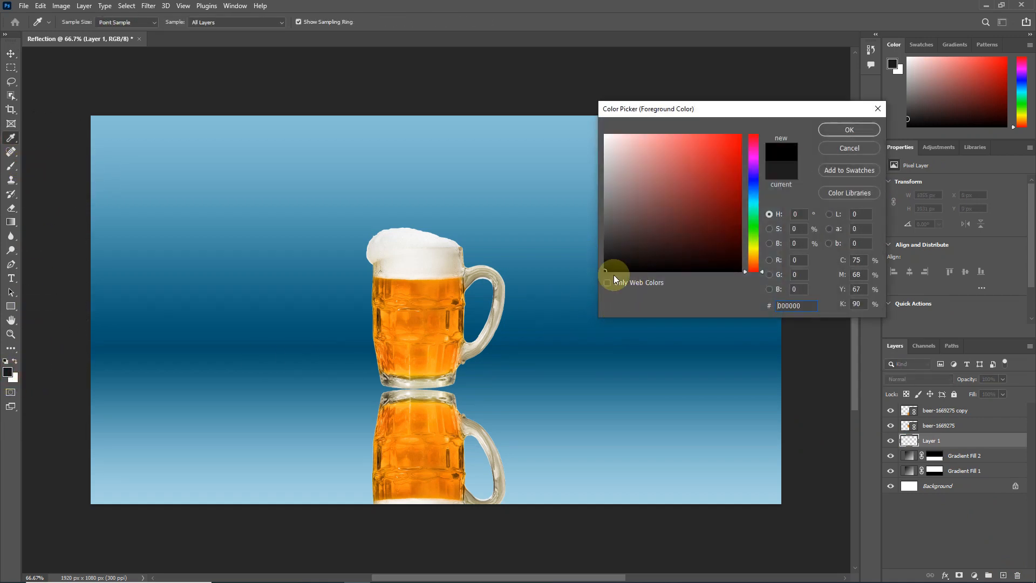
left_click(849, 130)
left_click(288, 309)
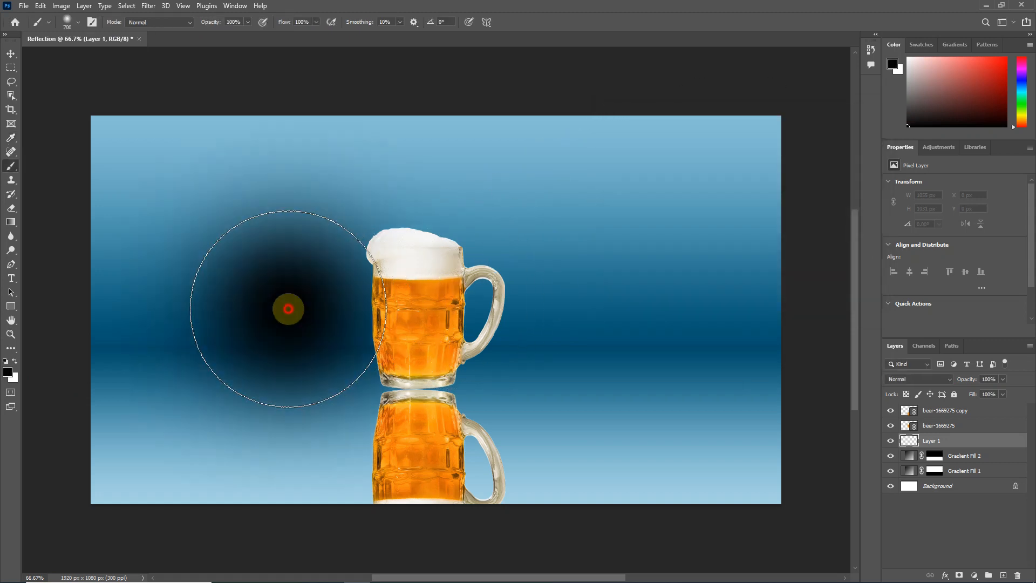
Squash the black spot to about 72% width and 3% height and move it beneath the mug's base as a shadow.
left_click(10, 54)
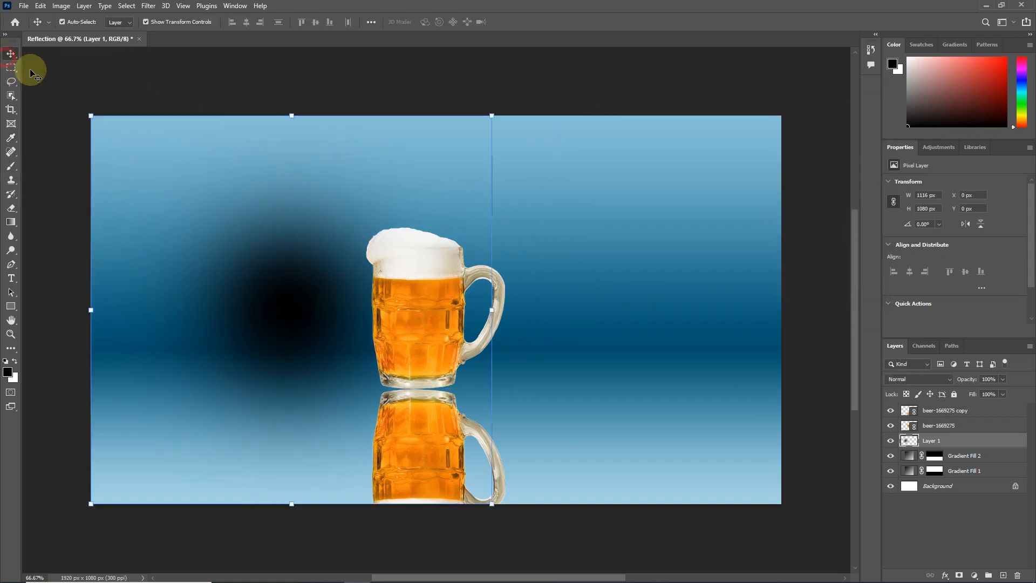
left_click_drag(293, 115, 281, 470)
left_click_drag(298, 485, 428, 390)
left_click_drag(613, 389, 505, 388)
left_click_drag(459, 386, 513, 384)
left_click_drag(421, 377, 429, 391)
Narrow the shadow strip to about 634 px wide, center it under the mug's base and commit the transform.
scroll(428, 391, "up", 3)
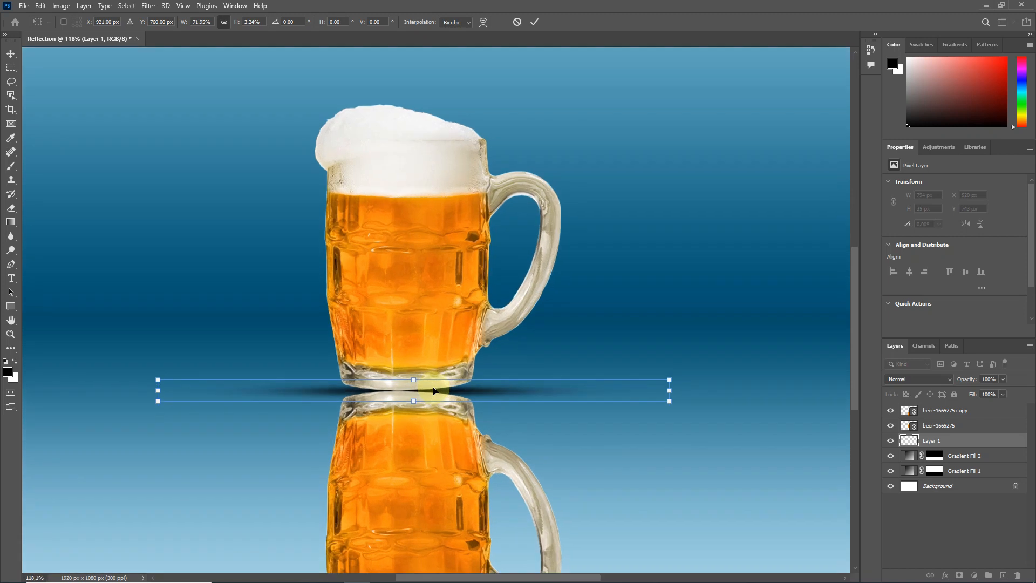
scroll(434, 389, "up", 2)
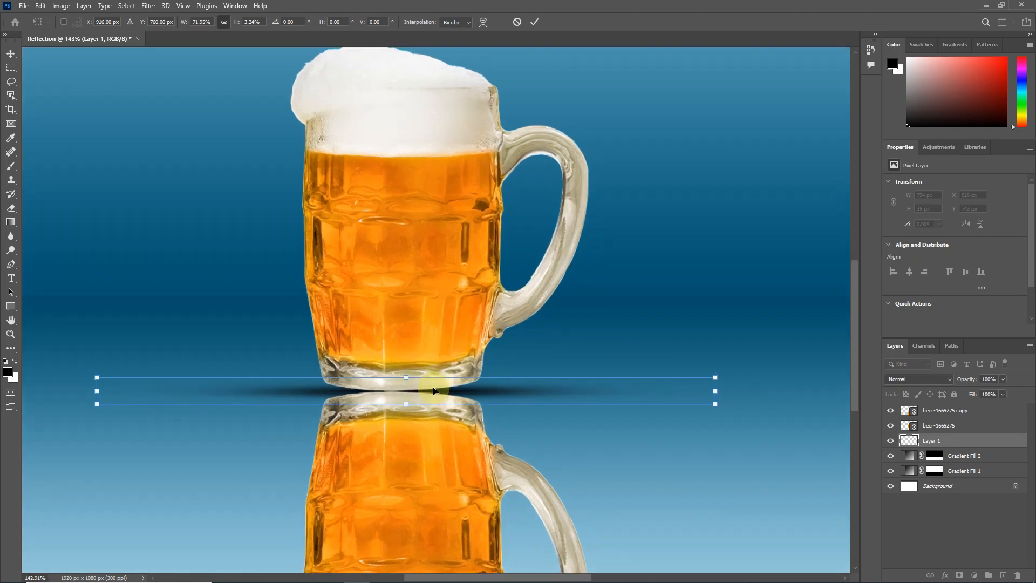
left_click_drag(433, 389, 421, 388)
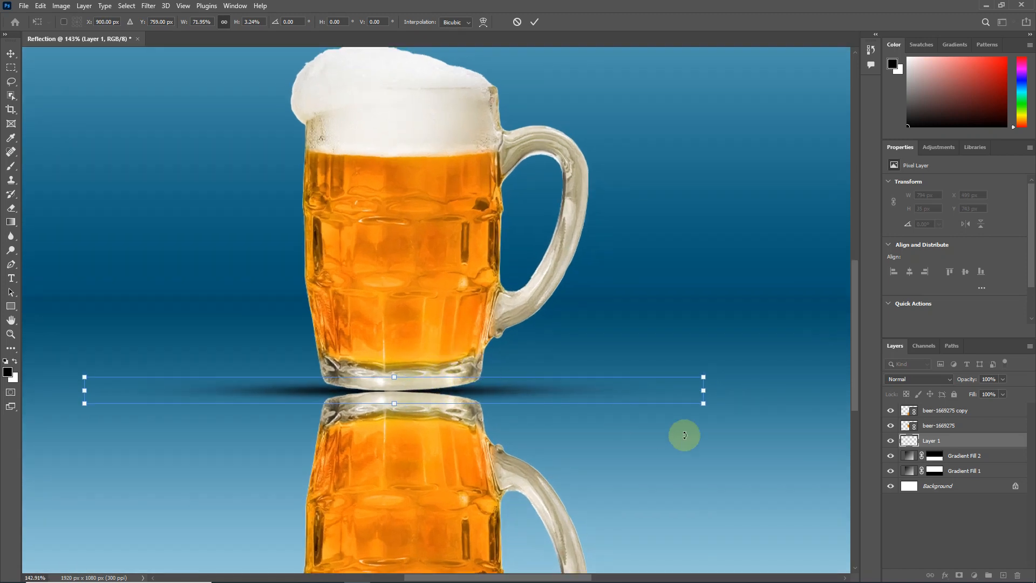
left_click_drag(703, 390, 578, 390)
left_click_drag(464, 390, 518, 389)
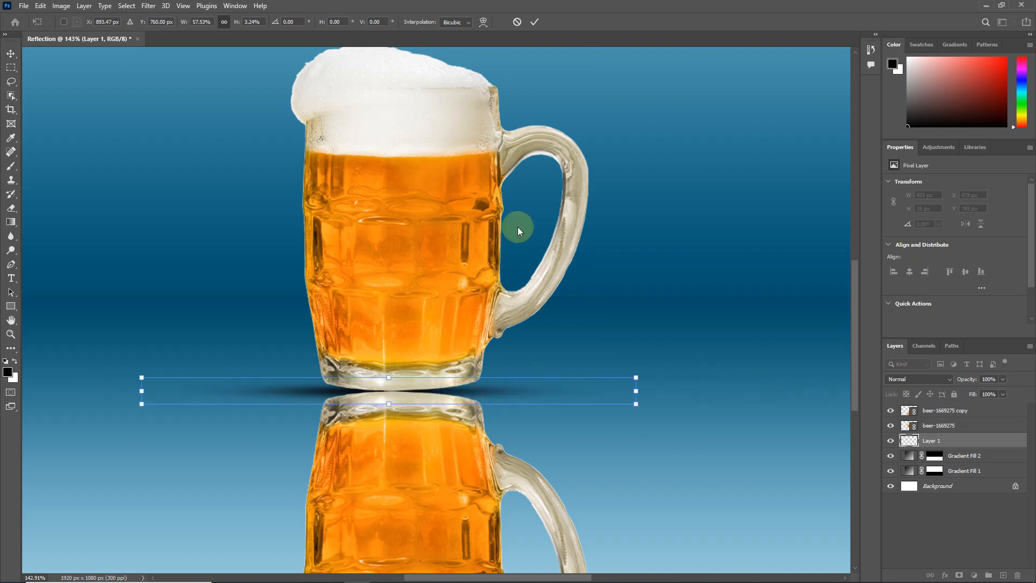
left_click(535, 23)
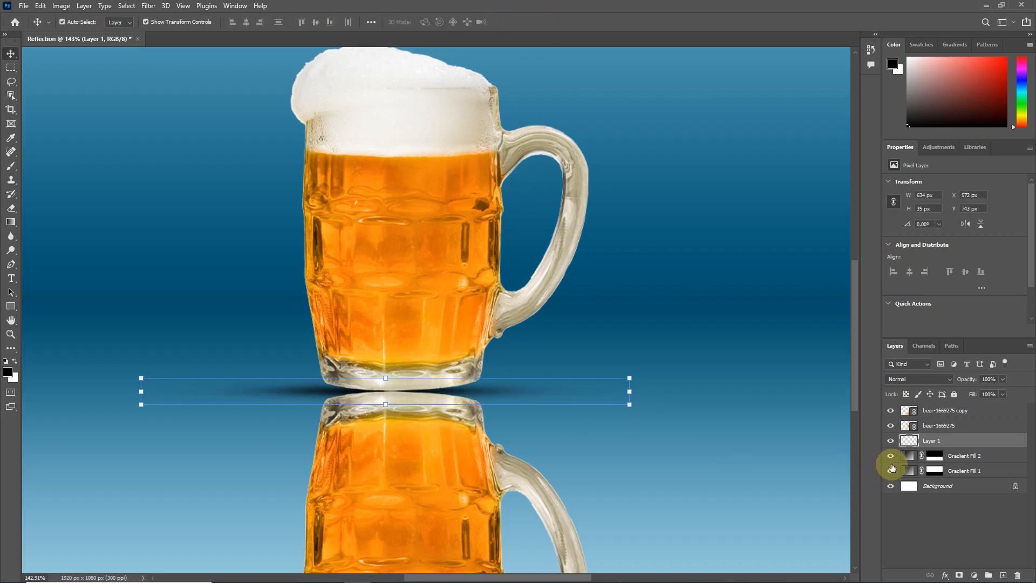
Nudge the shadow up 4 px against the mug's base, leaving both mug layers visible.
left_click(894, 426)
left_click(891, 426)
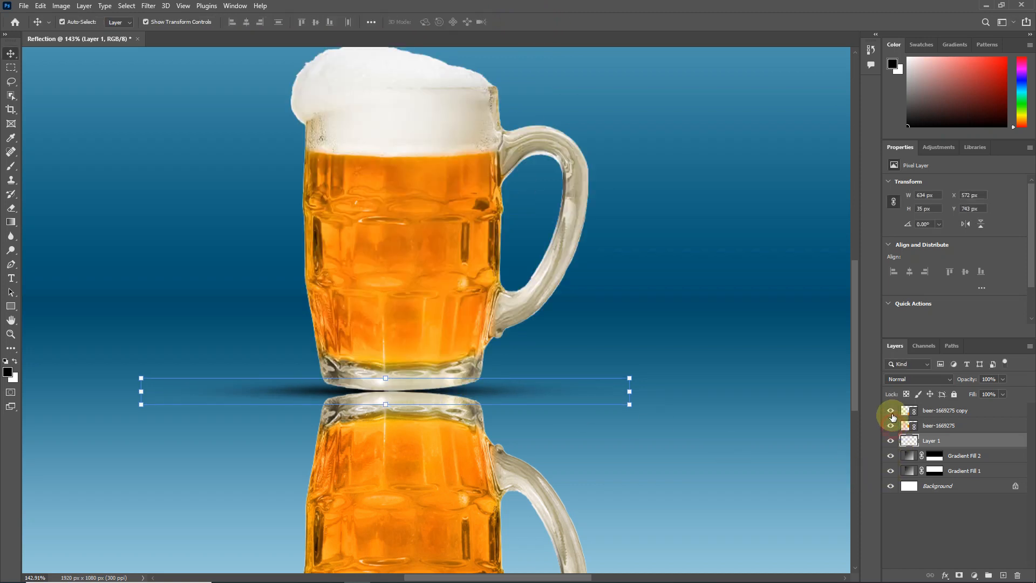
left_click(891, 411)
key("Up")
key("Up")
key("Up")
key("Up")
left_click(891, 412)
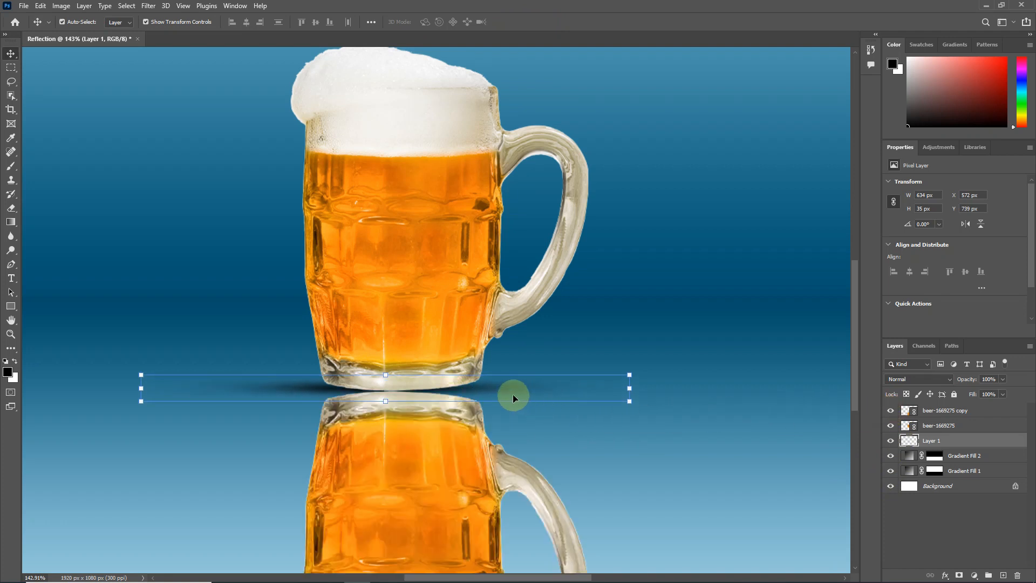
Duplicate the shadow layer to darken the contact shadow and deselect it to view the whole composition.
key("ctrl")
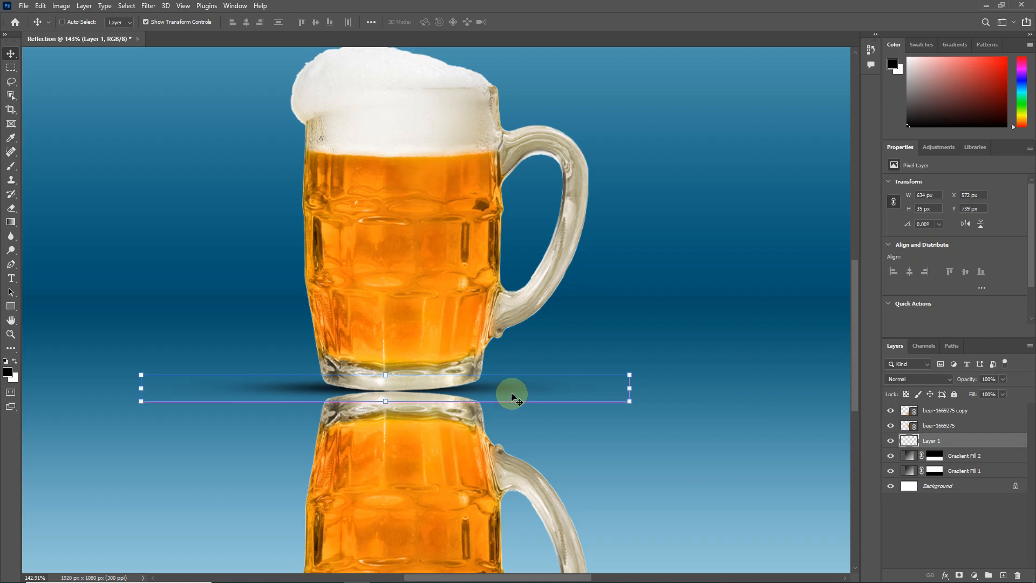
key("ctrl+j")
scroll(512, 394, "down", 3)
left_click(580, 440)
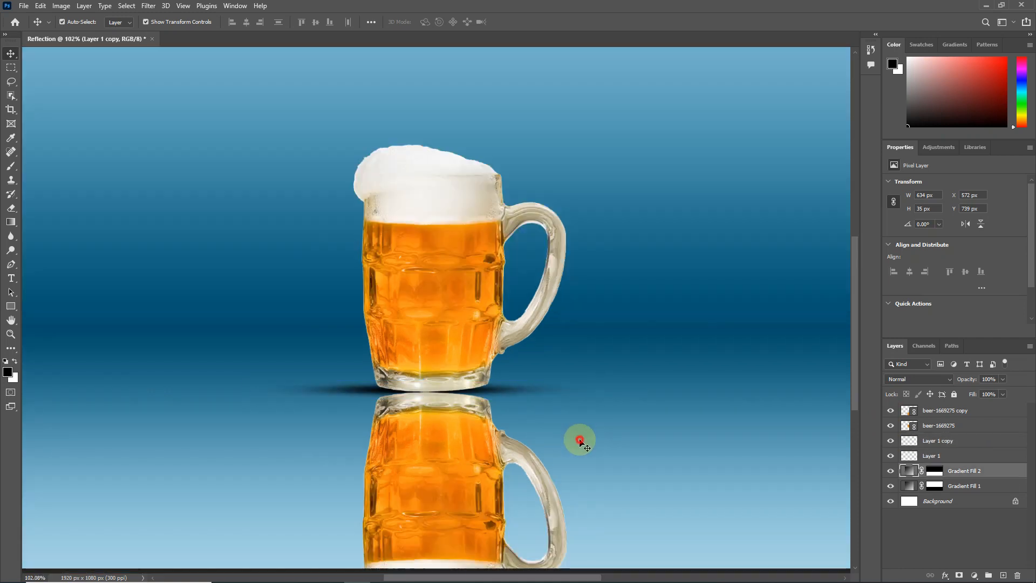
scroll(578, 439, "down", 3)
scroll(578, 438, "down", 3)
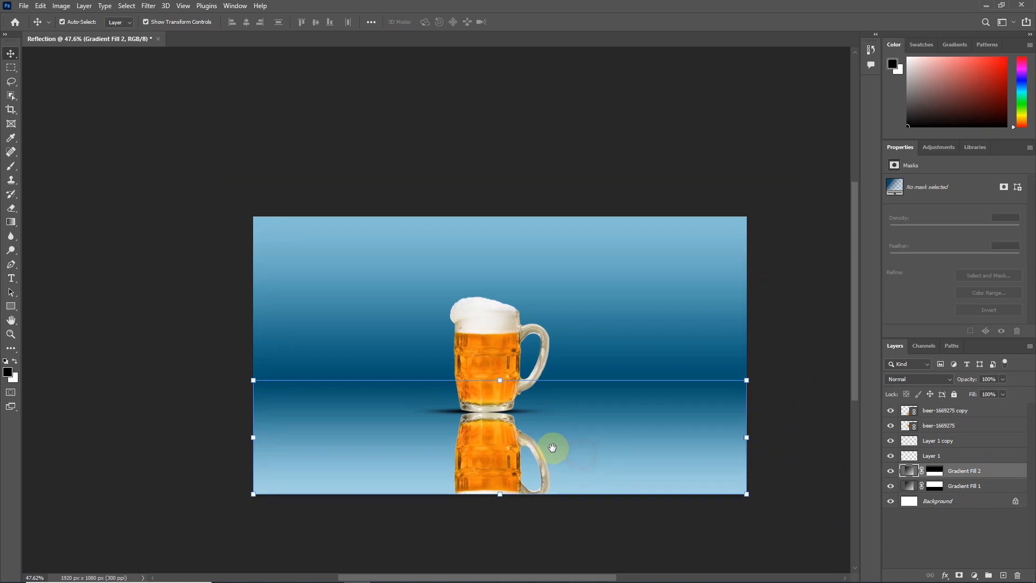
Select the flipped mug copy and try a slight downward nudge from the mug's base before moving it back.
left_click(487, 446)
scroll(488, 446, "up", 4)
scroll(488, 446, "up", 3)
key("Down")
key("Down")
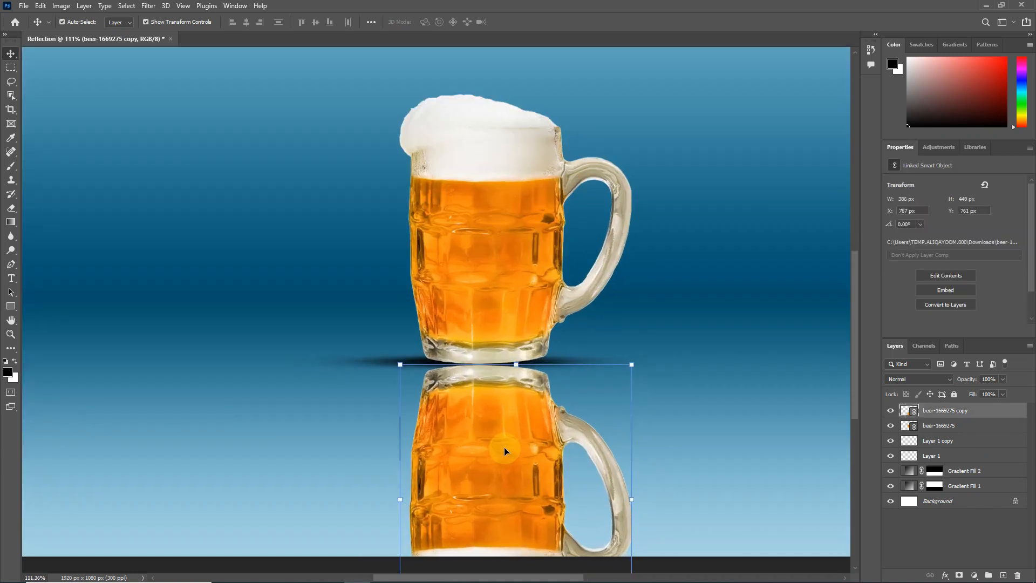
key("Up")
key("Up")
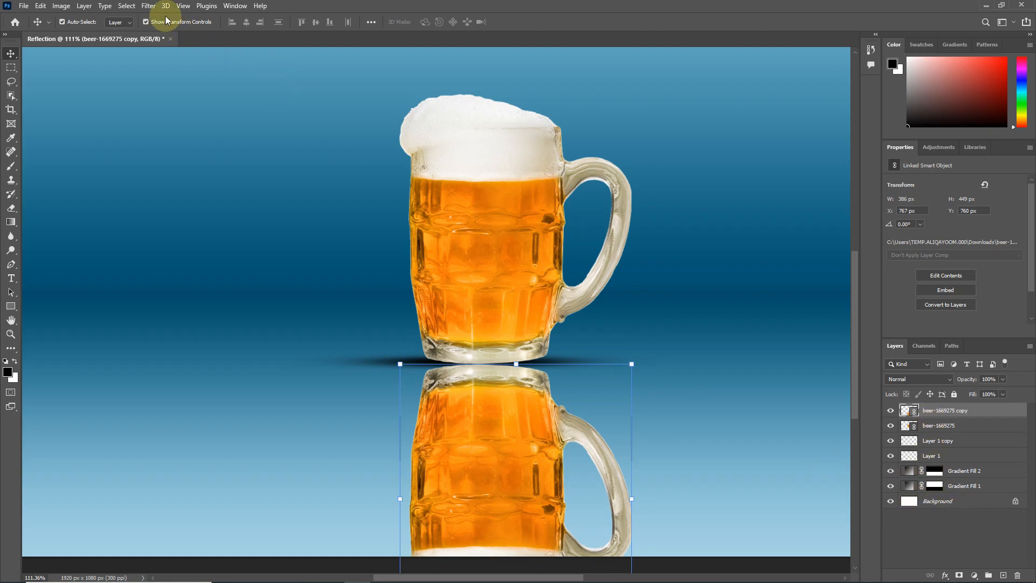
Apply a Motion Blur at a 0° angle to the flipped mug copy, strong enough to smear its edges and handle sideways.
left_click(148, 6)
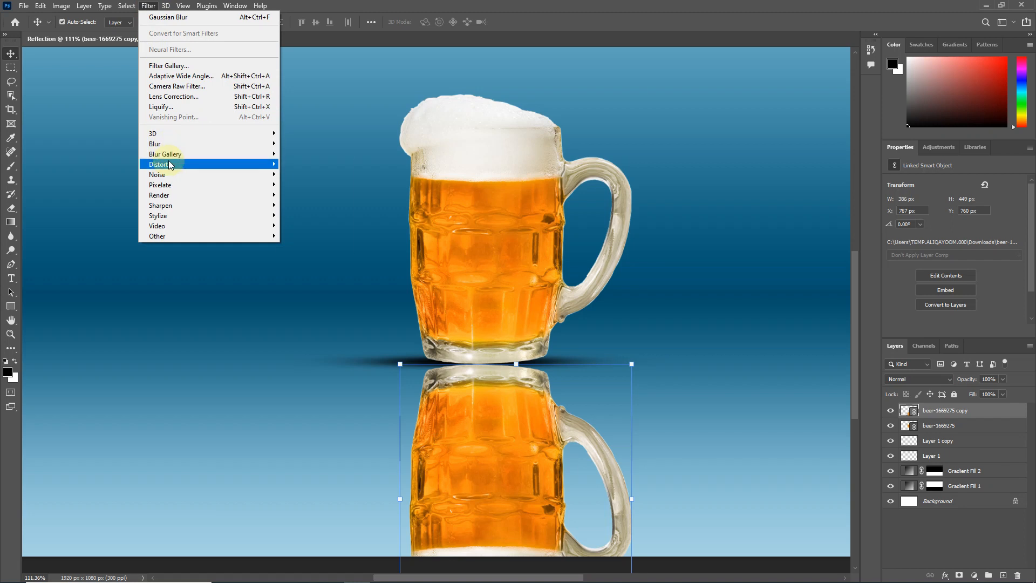
left_click(179, 145)
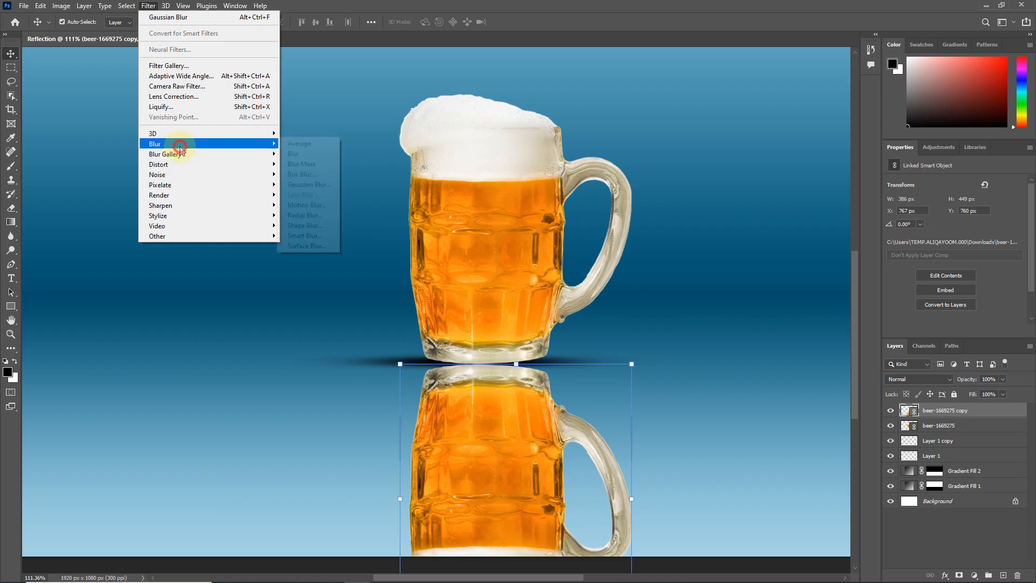
left_click(304, 205)
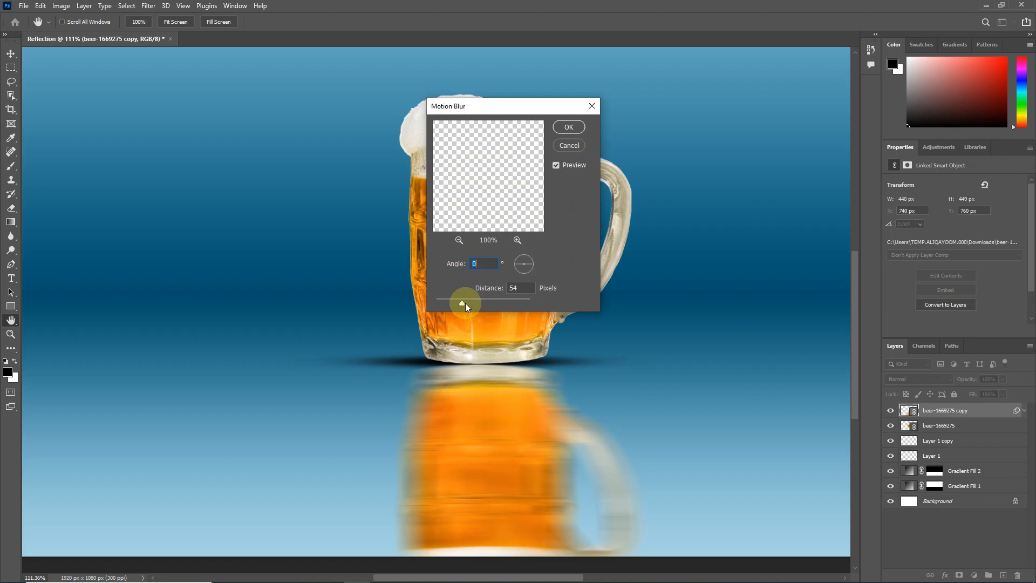
left_click_drag(461, 302, 473, 297)
left_click(570, 127)
key("v")
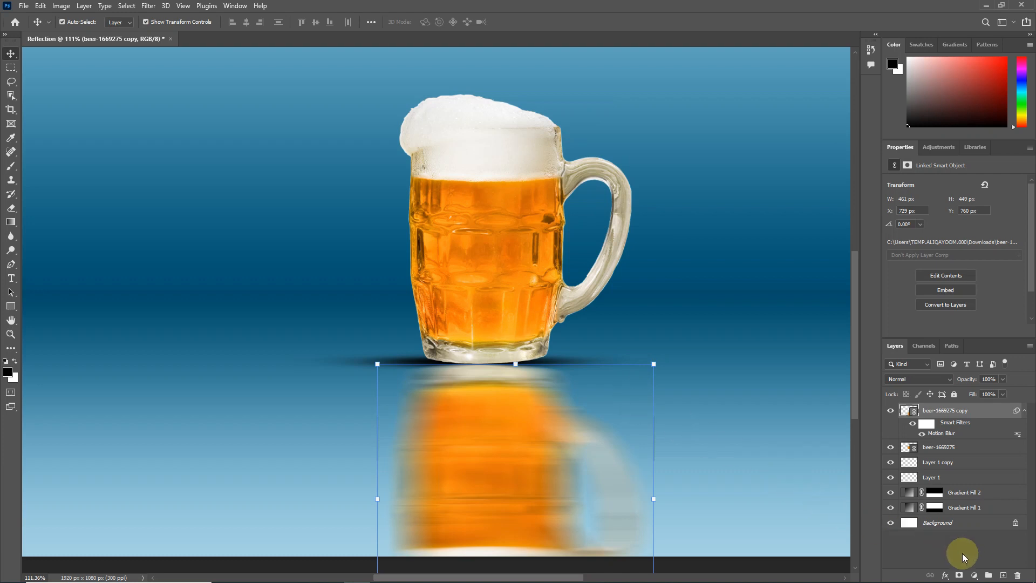
Add a layer mask to the flipped mug copy and fade the reflection out downward with a linear white-to-black gradient.
left_click(959, 575)
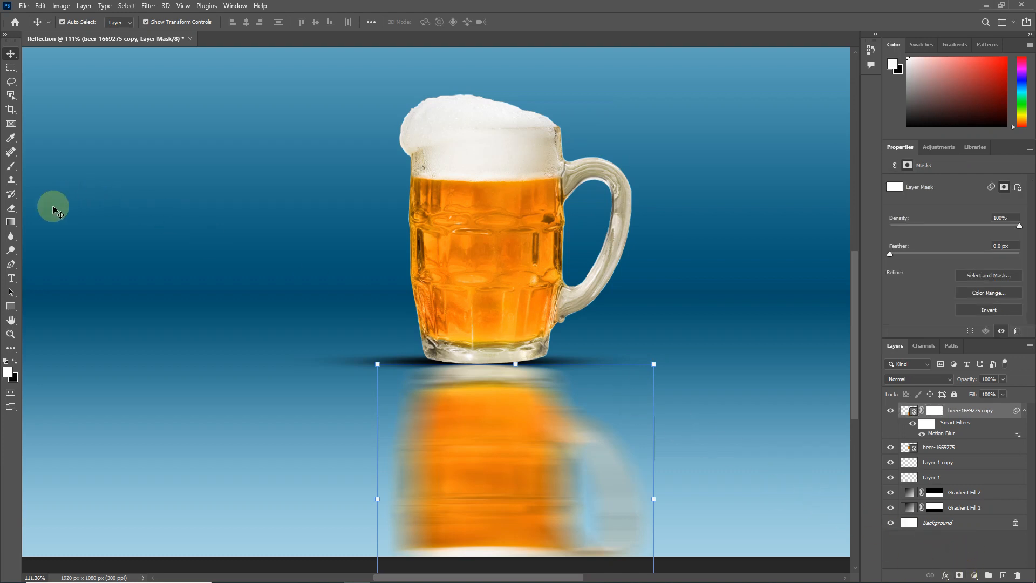
left_click(11, 222)
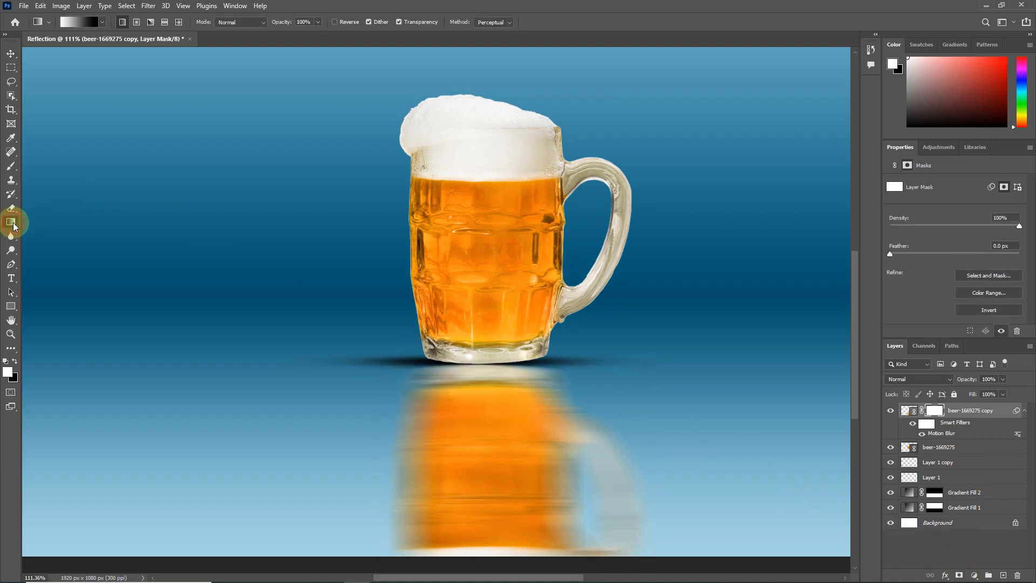
left_click(8, 372)
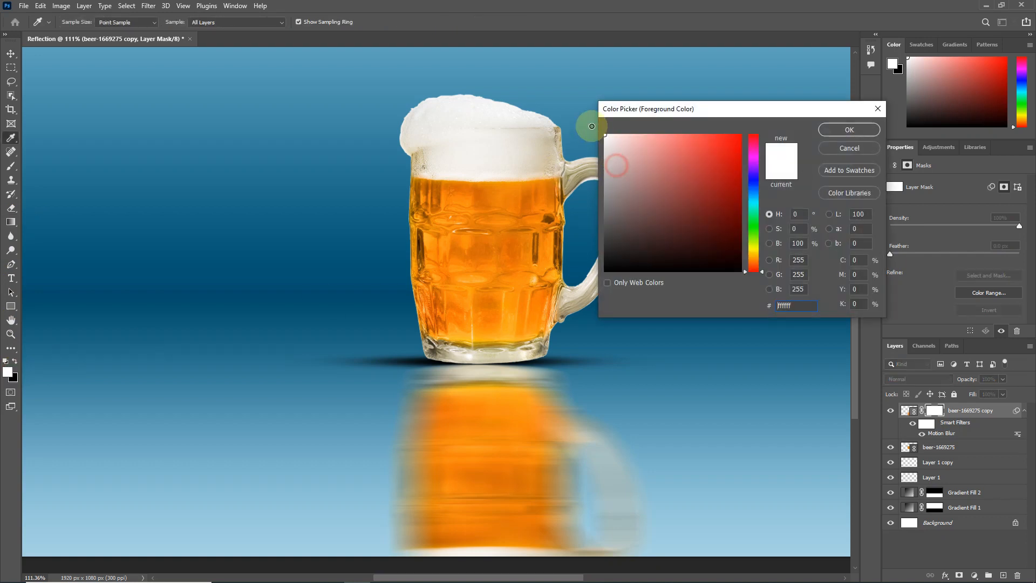
left_click(850, 129)
scroll(513, 299, "down", 1)
scroll(513, 299, "down", 2)
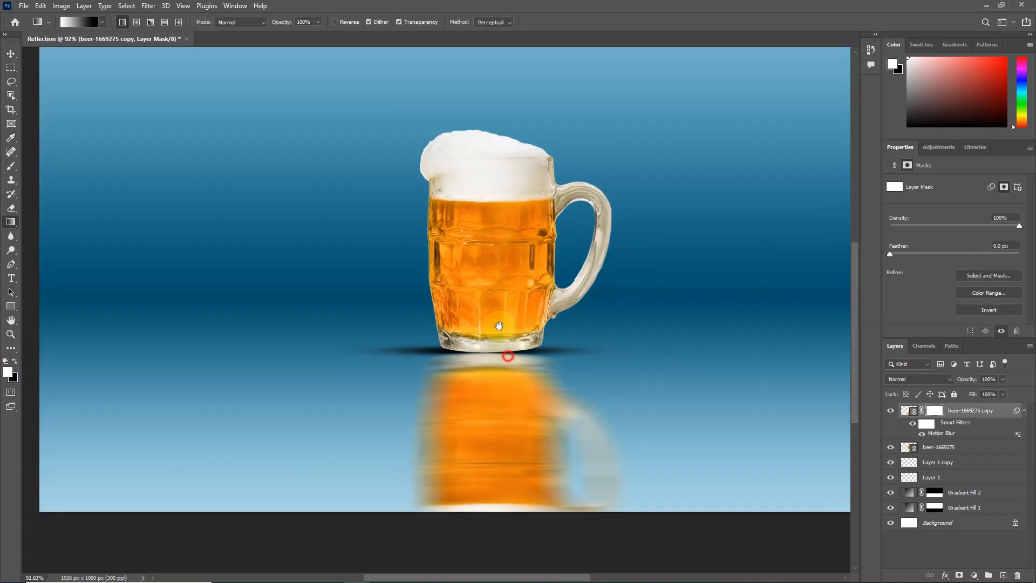
left_click_drag(484, 317, 484, 481)
left_click_drag(542, 325, 467, 377)
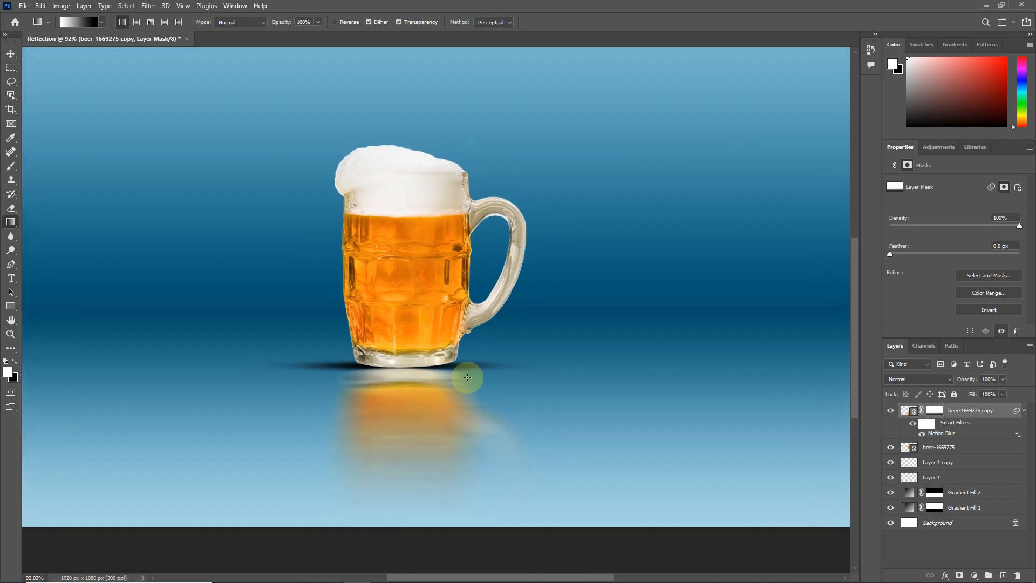
scroll(467, 380, "down", 2)
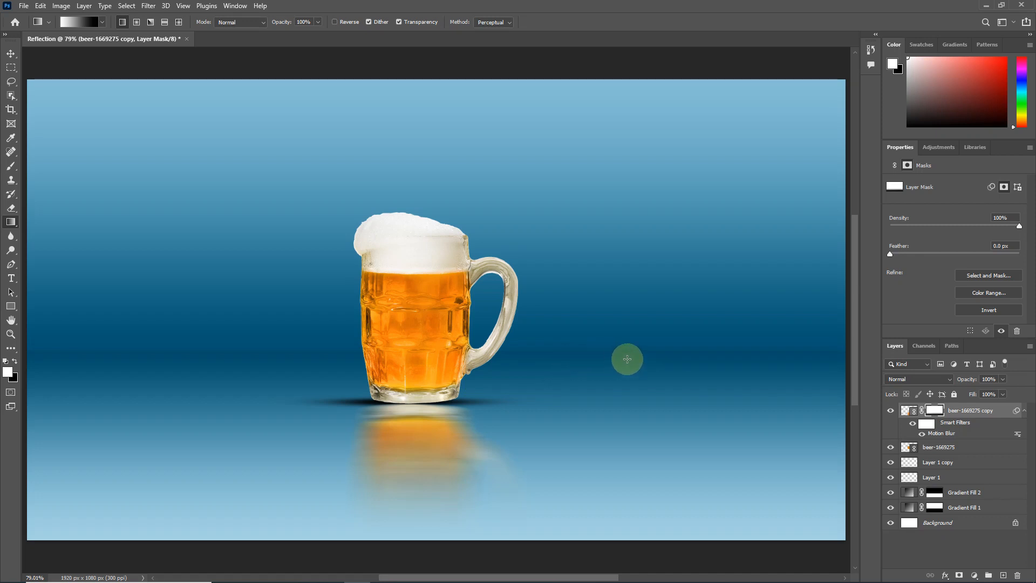
Combine the two shadow layers, Layer 1 and Layer 1 copy, into one smart object.
left_click(11, 54)
scroll(475, 367, "up", 8)
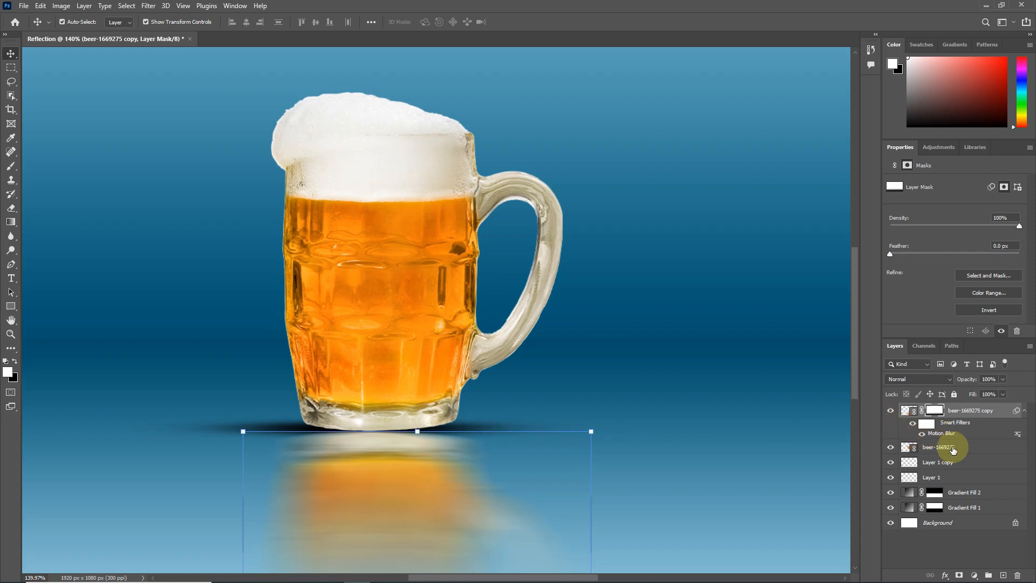
left_click(944, 462)
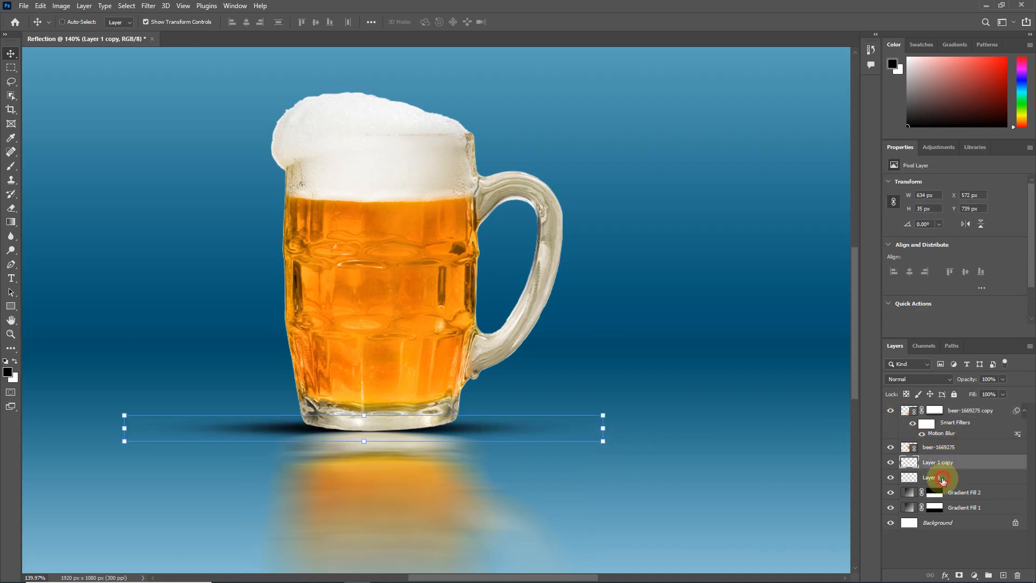
left_click(942, 479, "ctrl")
right_click(942, 477)
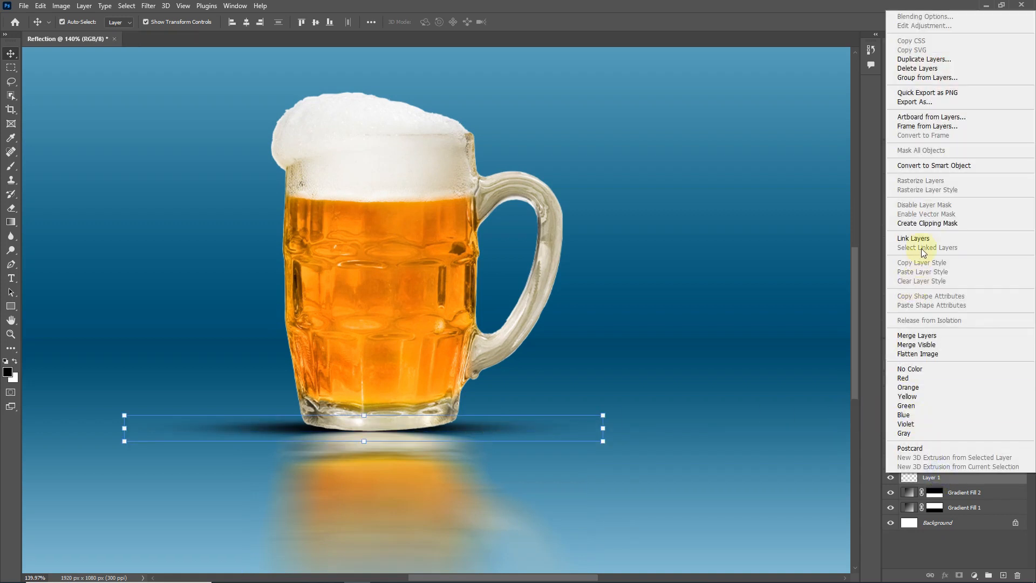
left_click(932, 165)
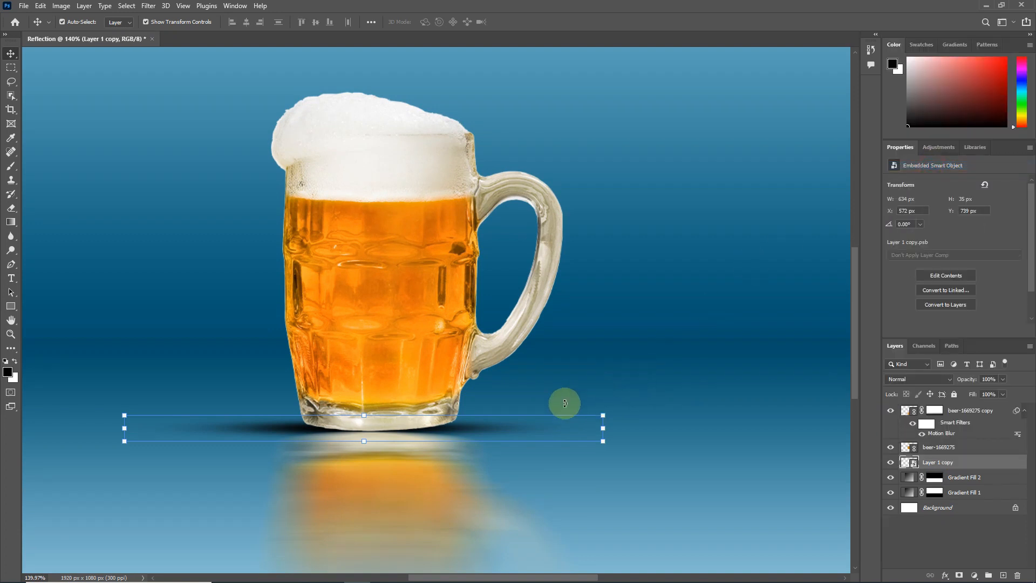
Nudge the combined shadow up 4 px behind the mug's base.
scroll(452, 415, "up", 1)
key("Up")
key("Up")
key("Up")
key("Up")
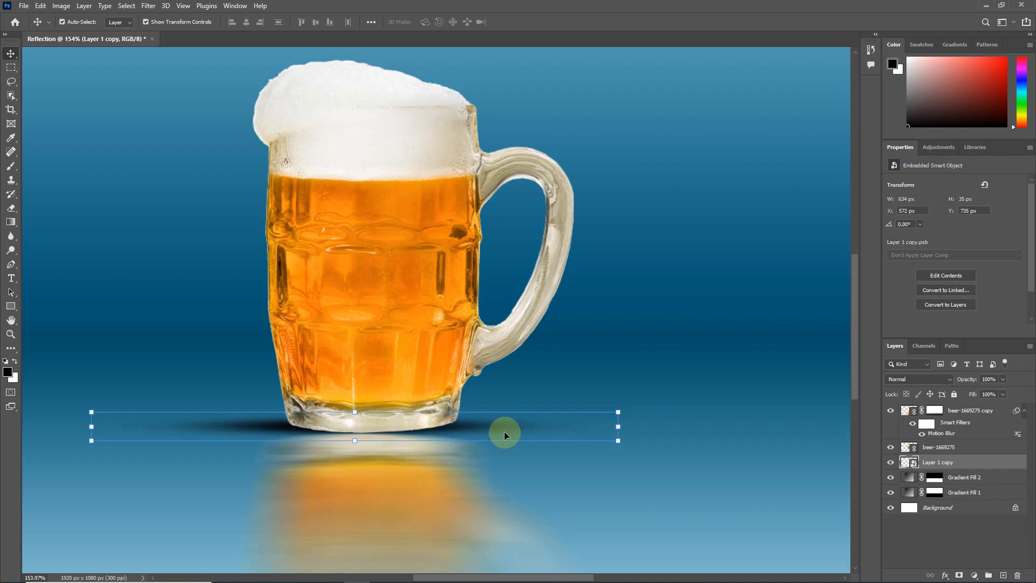
Stretch the shadow vertically to 145.71% of its height at unchanged width and move it up 7 px.
left_click_drag(354, 440, 355, 454)
key("Up")
key("Up")
key("Up")
key("Up")
key("Up")
key("Up")
key("Up")
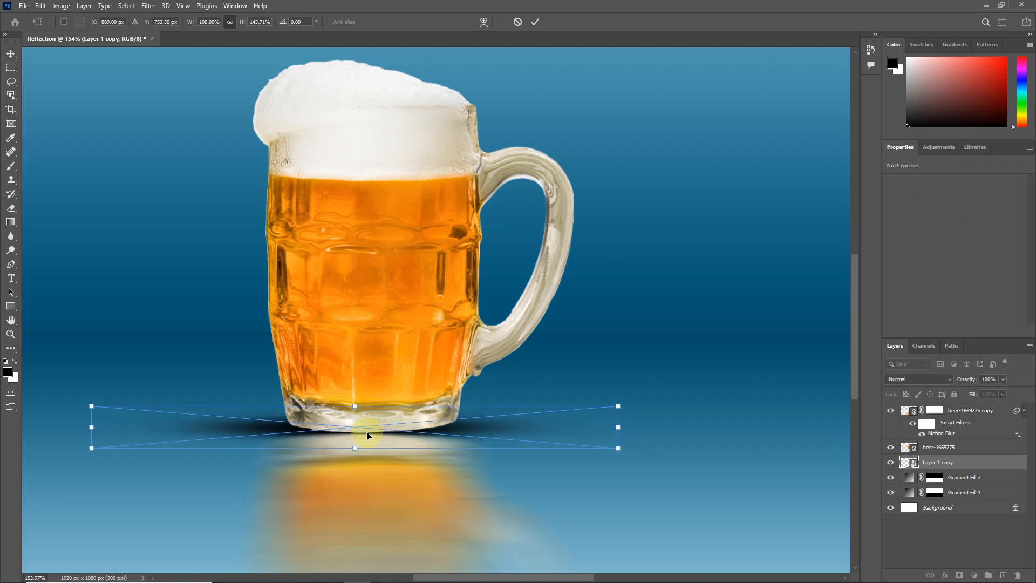
left_click(537, 26)
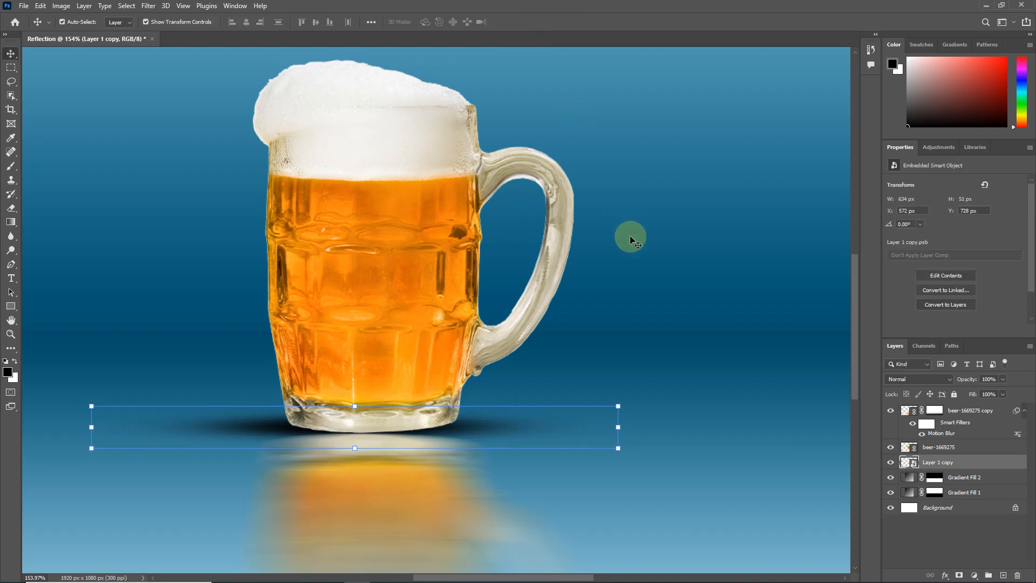
Check the shadow within the whole composition and shift it down 1 px under the mug's base.
scroll(634, 249, "down", 2)
left_click(686, 327)
scroll(686, 327, "down", 1)
scroll(686, 326, "down", 2)
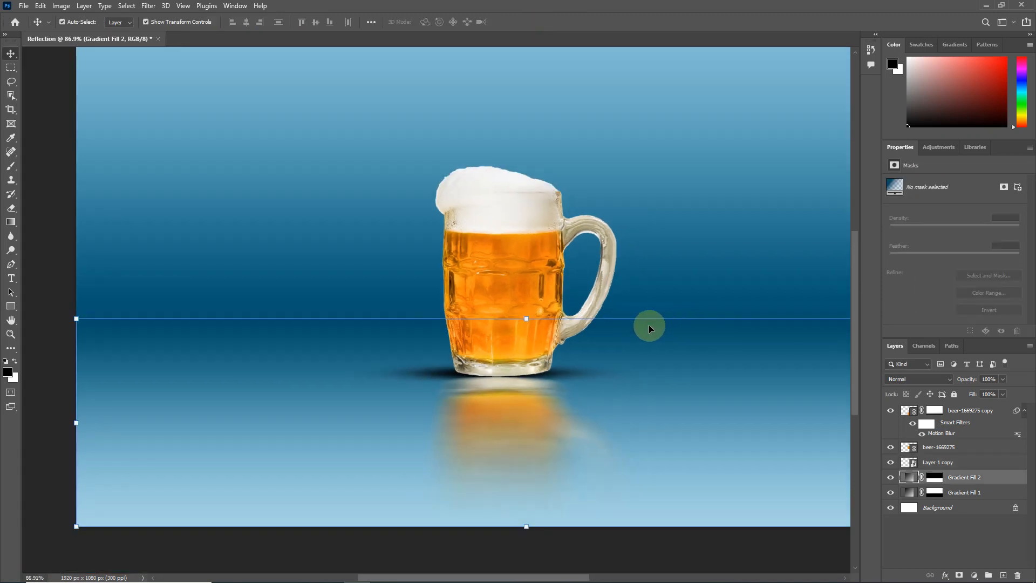
scroll(556, 372, "up", 1)
left_click(545, 374)
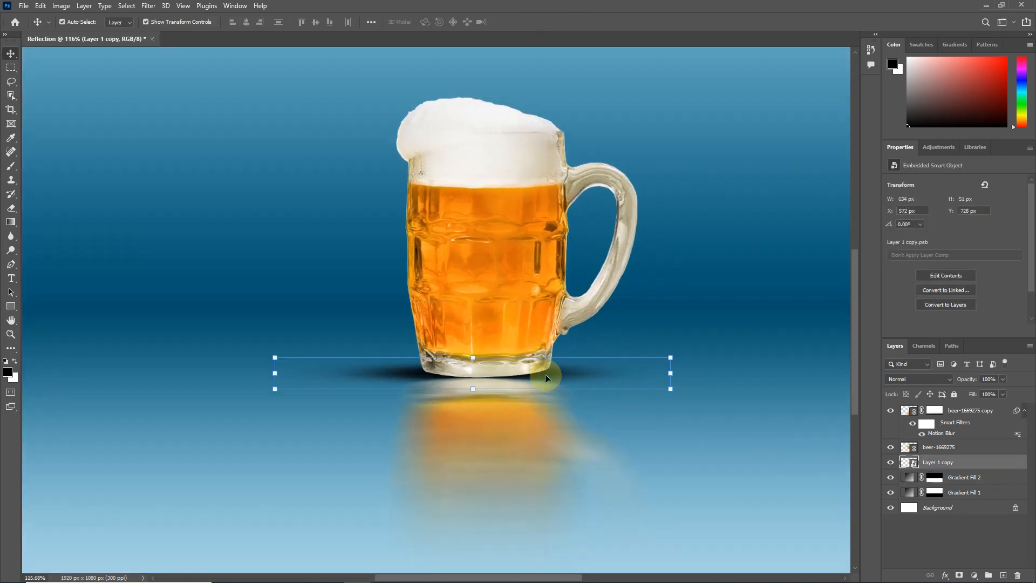
scroll(545, 374, "up", 3)
left_click_drag(545, 373, 546, 371)
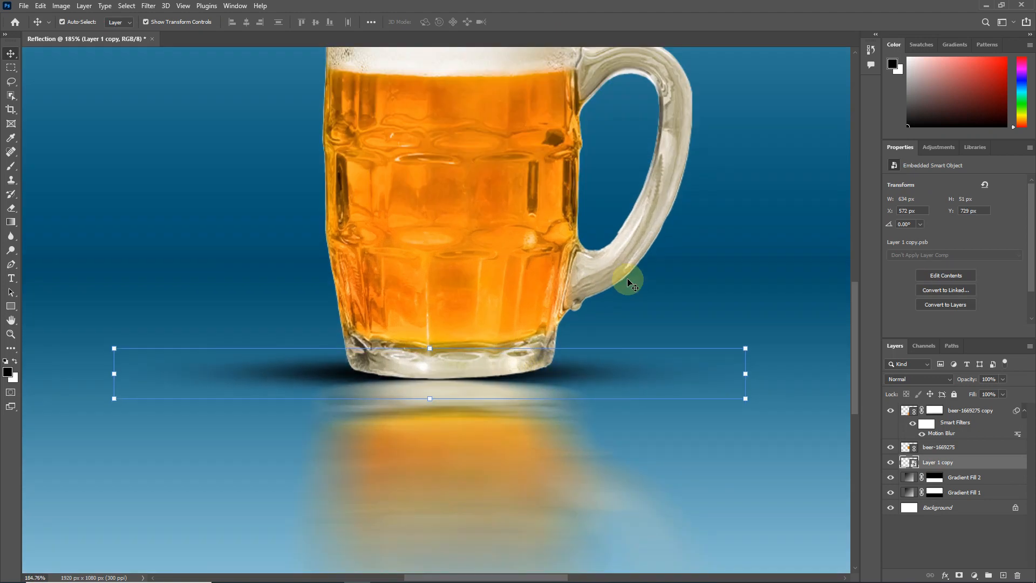
Merge all visible layers into the Background layer and fit the whole image in view.
left_click(684, 252)
key("ctrl+shift+e")
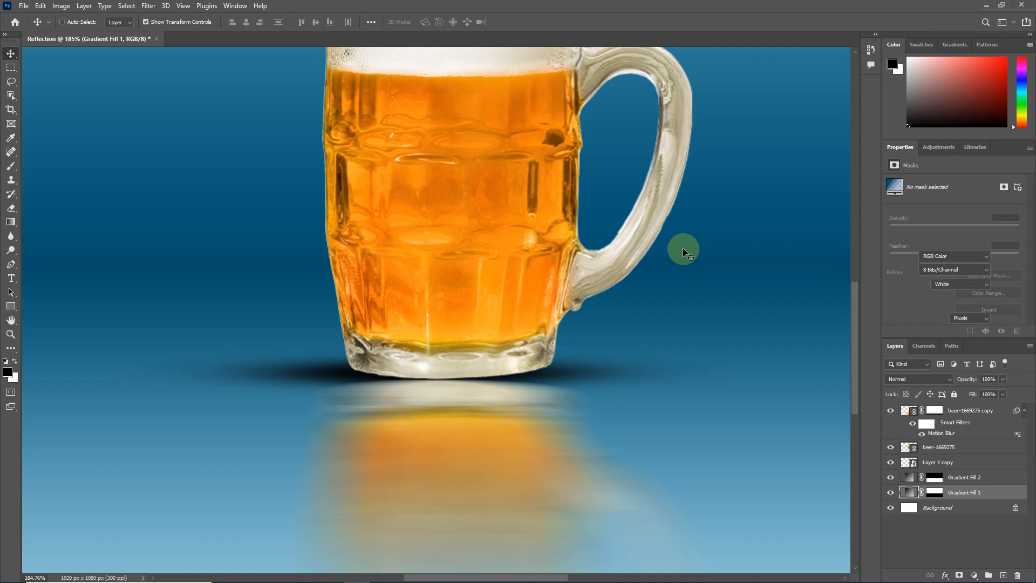
key("ctrl+0")
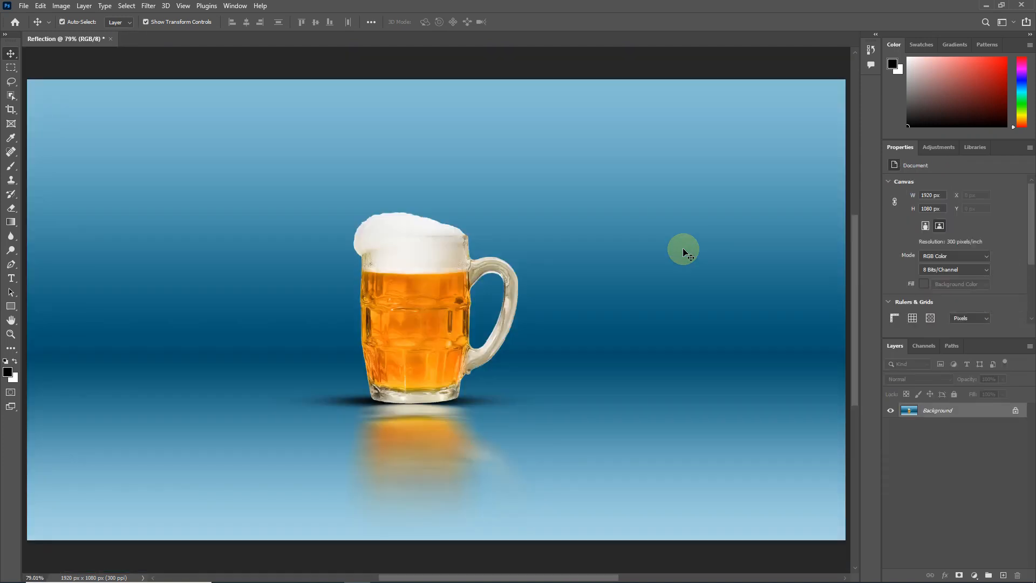